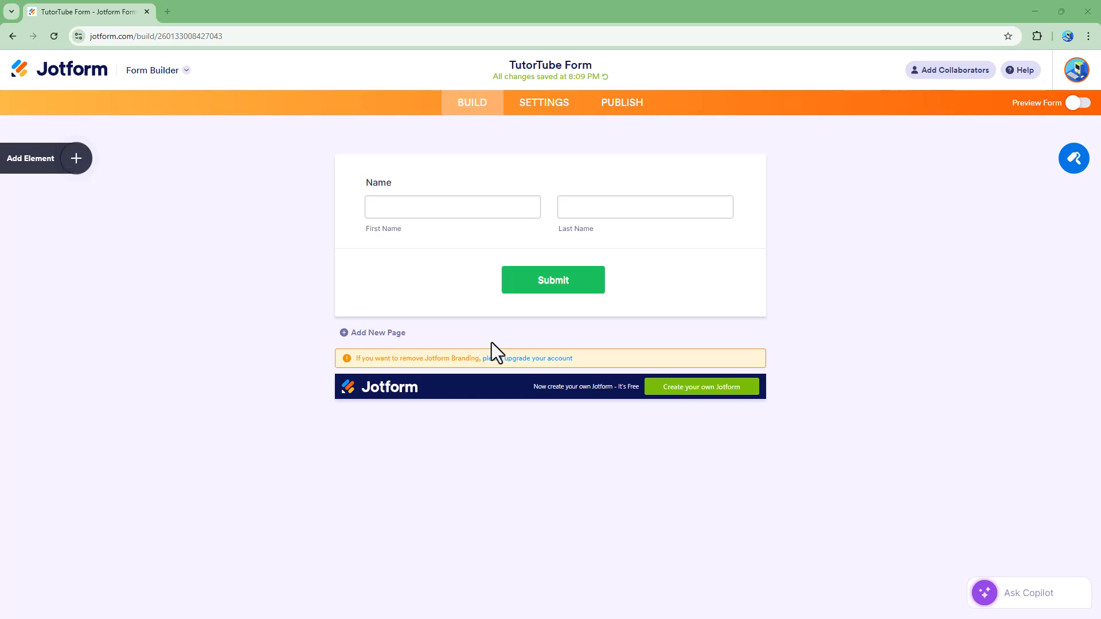
Add a Dynamic Dropdowns widget to the form beneath the Name field
left_click(77, 159)
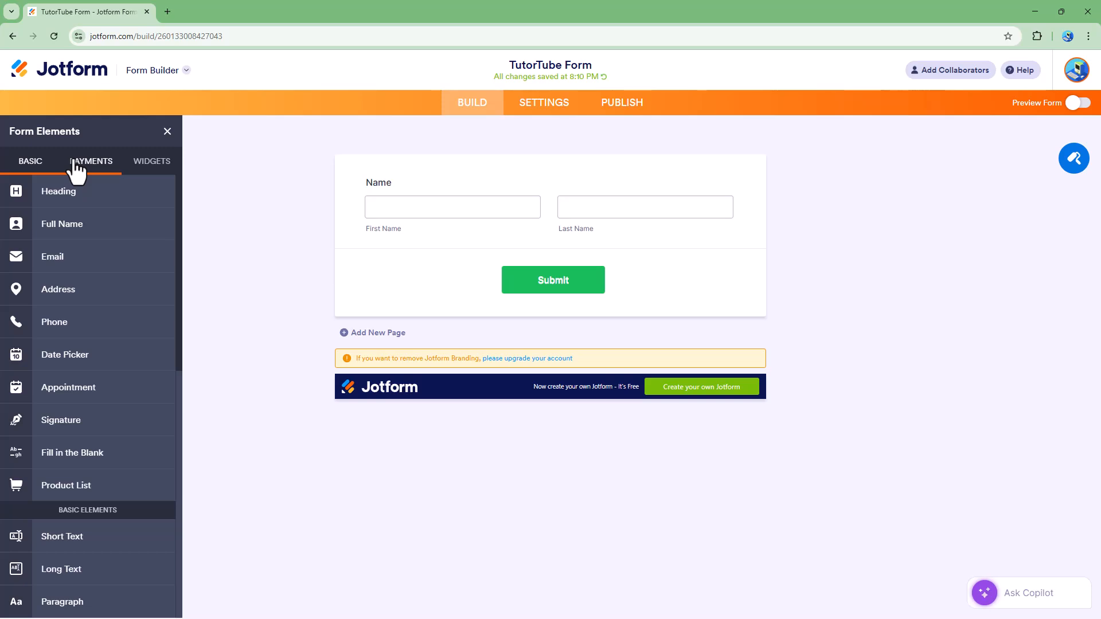
left_click(150, 163)
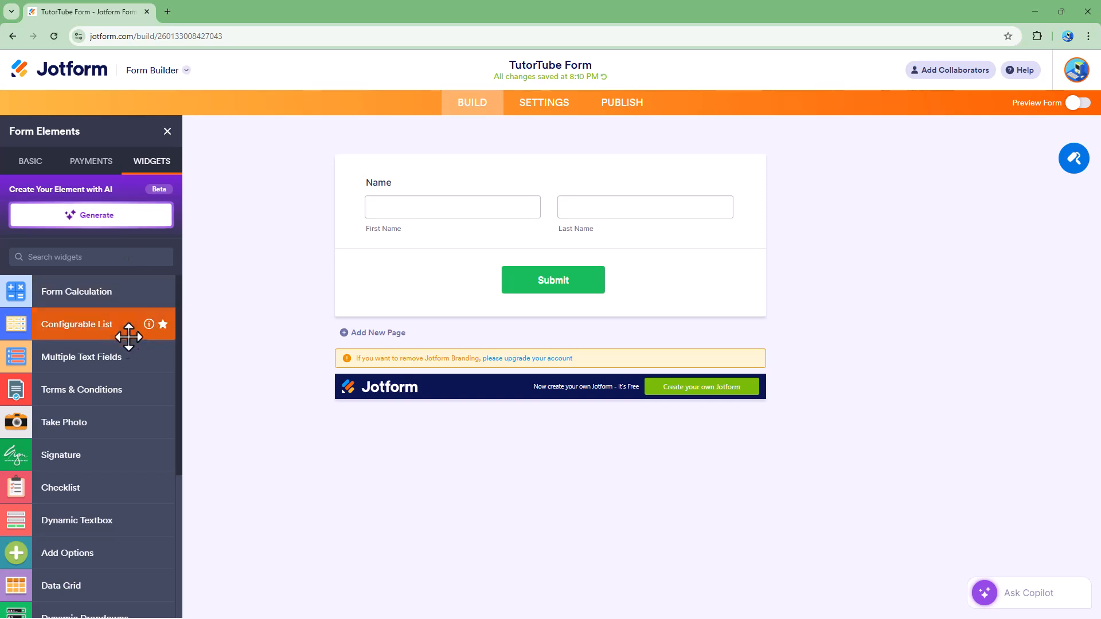
scroll(84, 388, "down", 2)
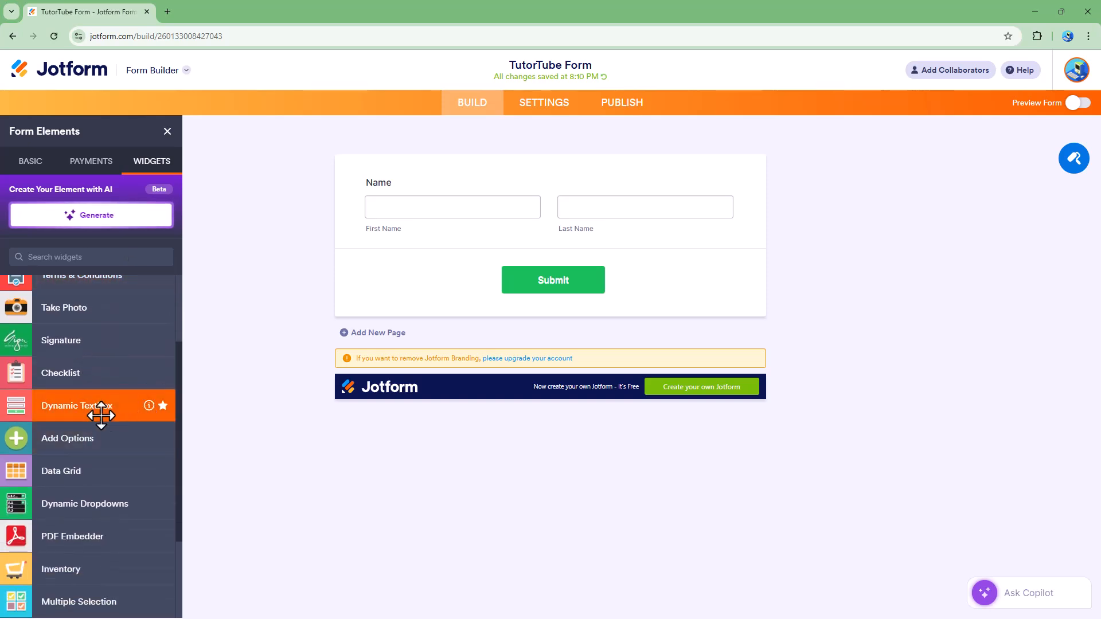
scroll(120, 442, "down", 1)
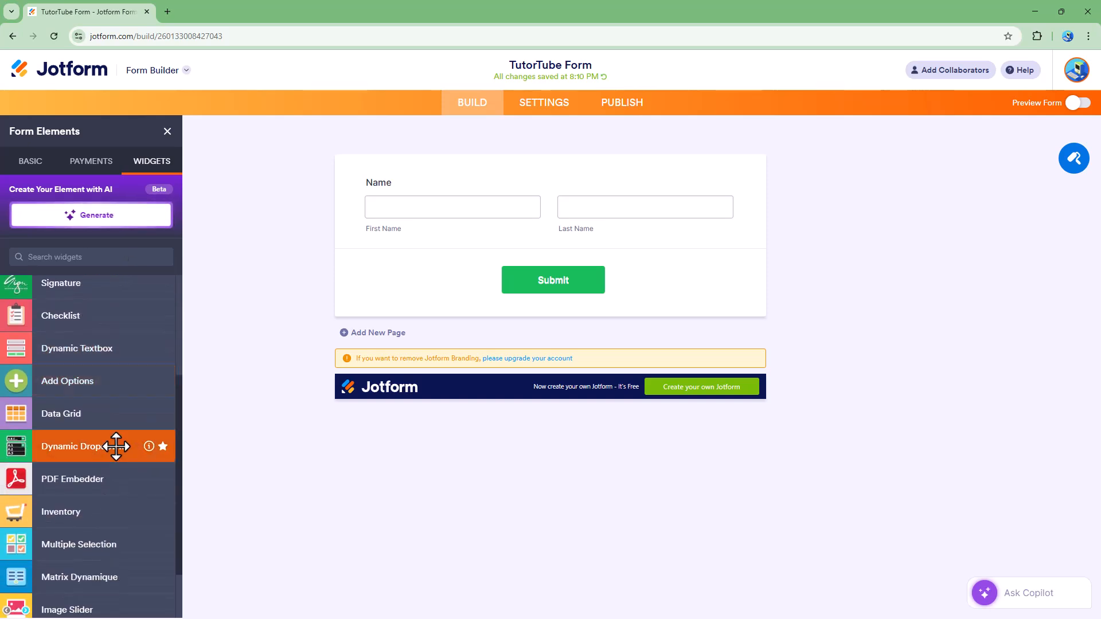
left_click(78, 446)
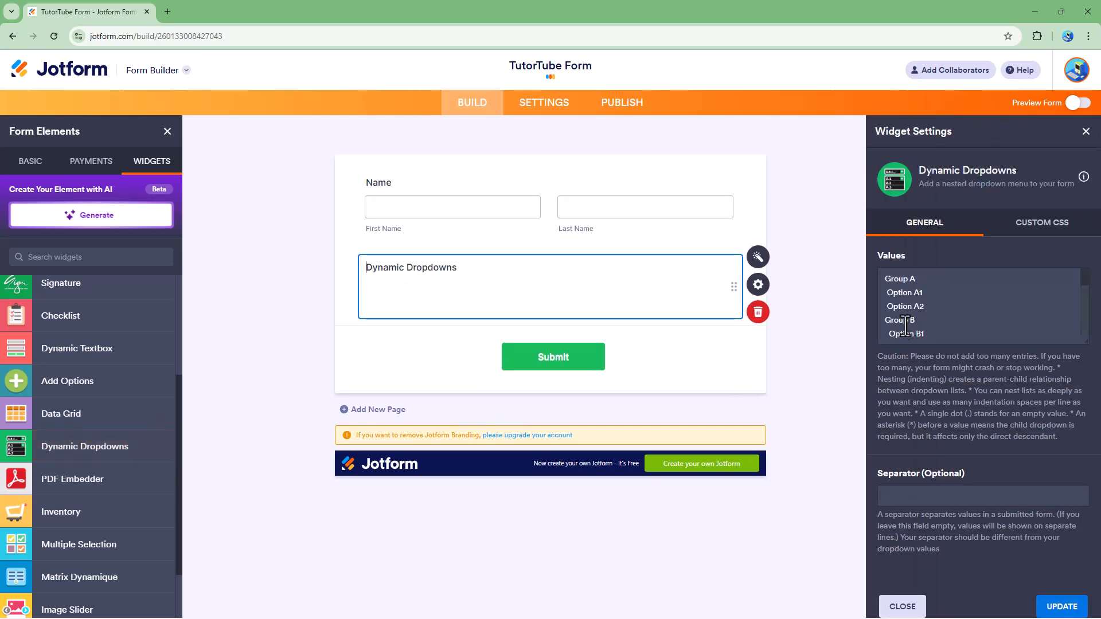
Replace all sample values of the Dynamic Dropdowns widget with Male, Female and Child on separate lines
scroll(932, 310, "down", 3)
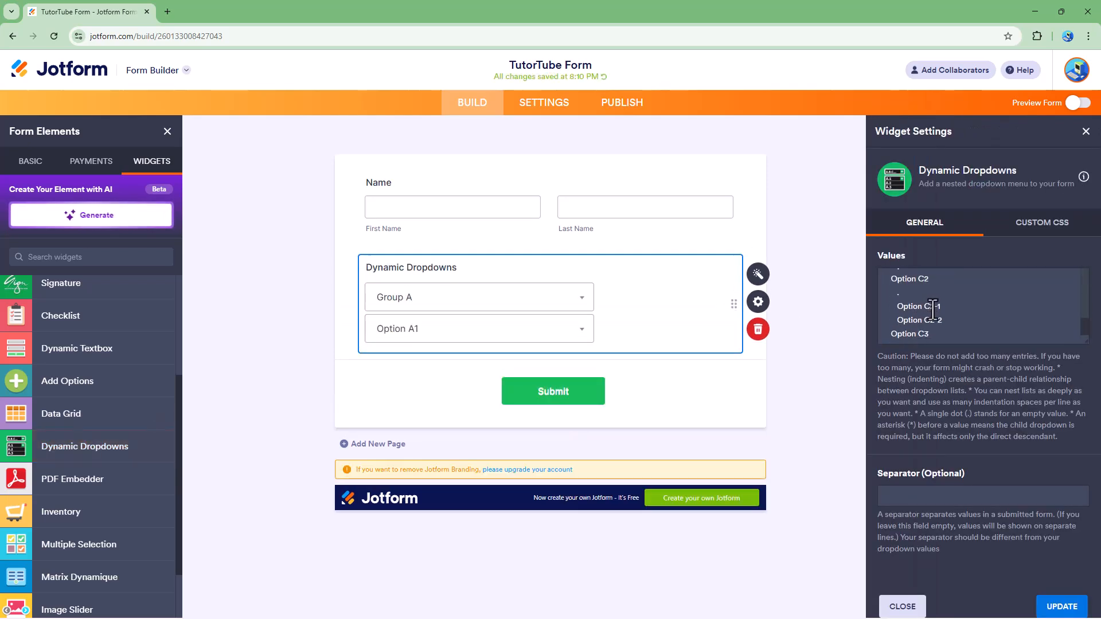
left_click_drag(943, 320, 848, 224)
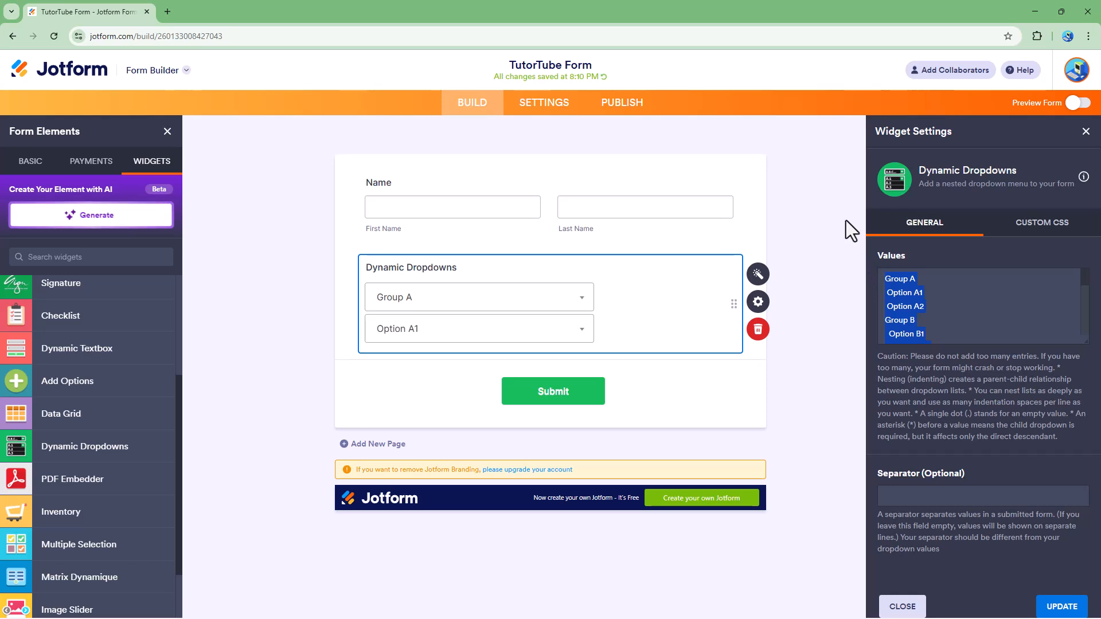
key("BackSpace")
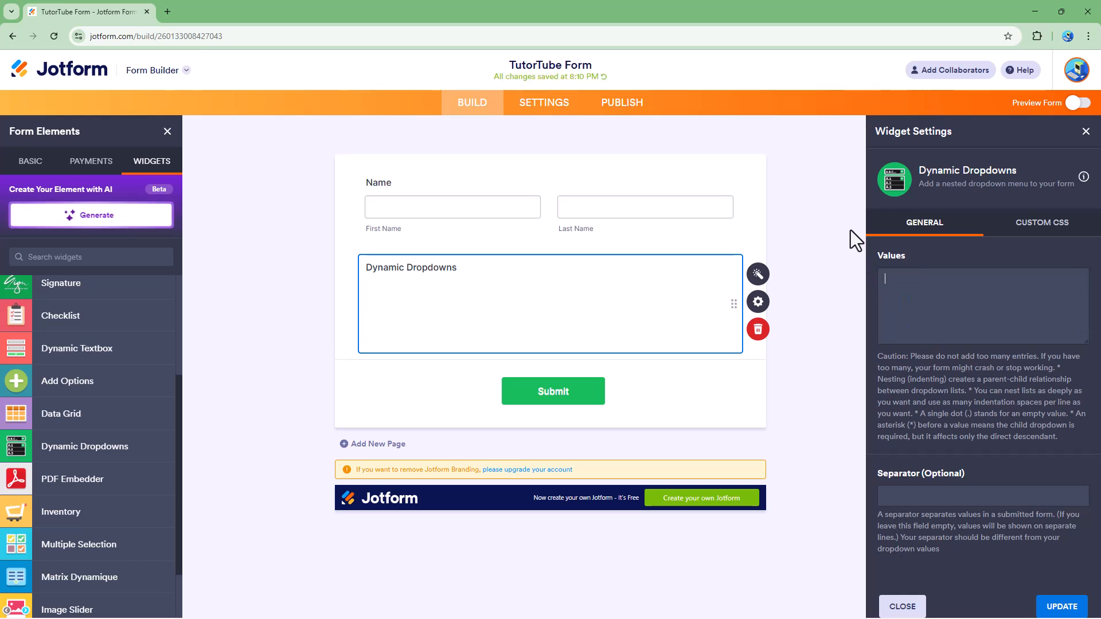
type("Male Female")
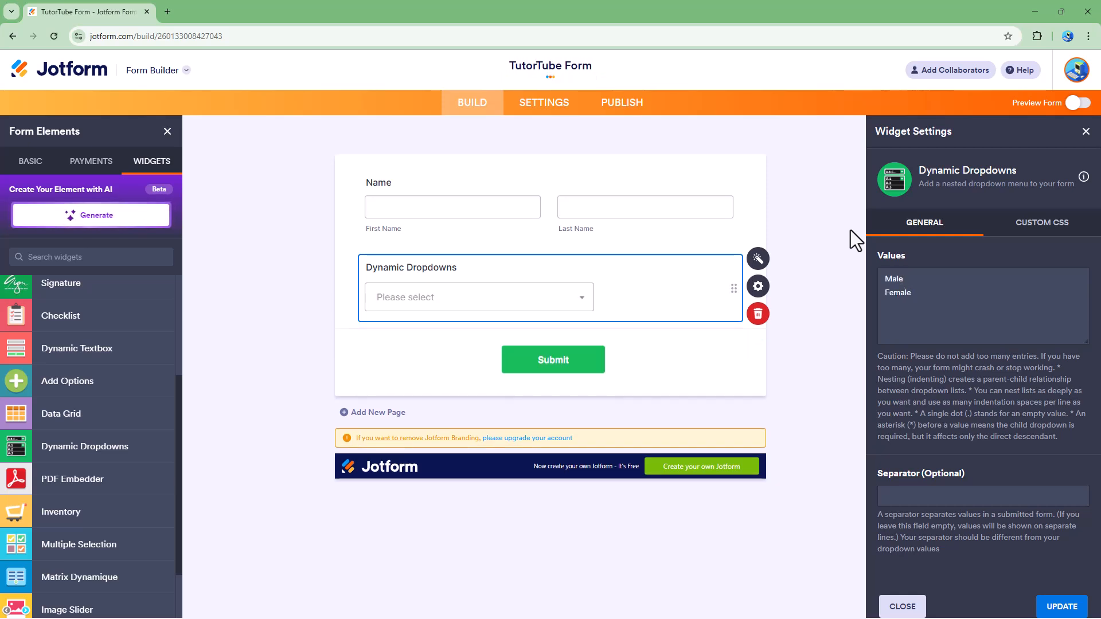
key("Return")
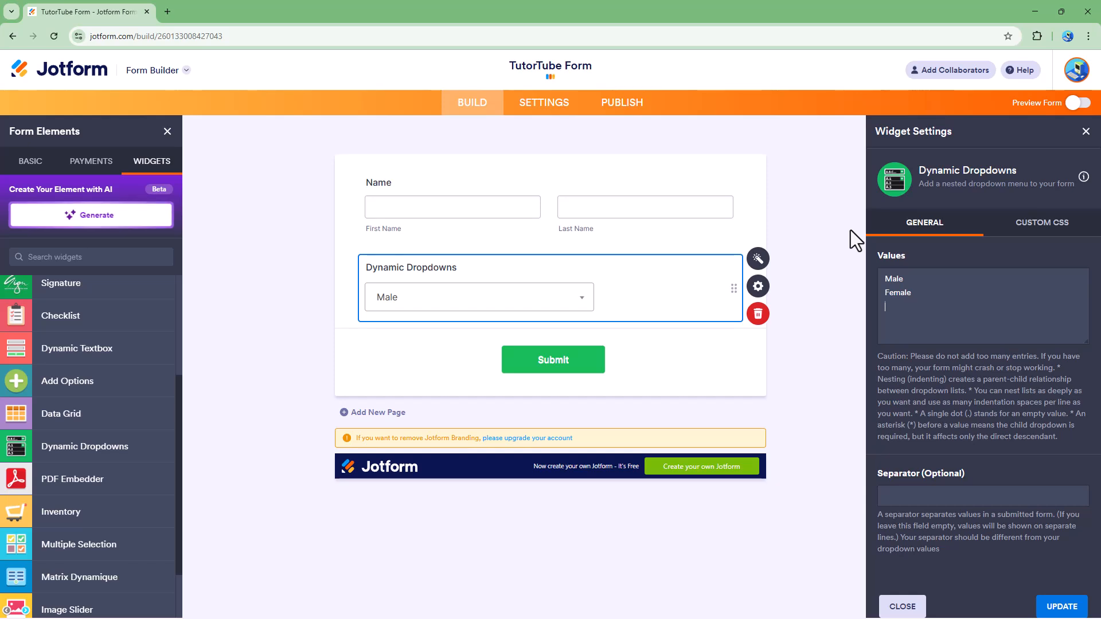
type("Child")
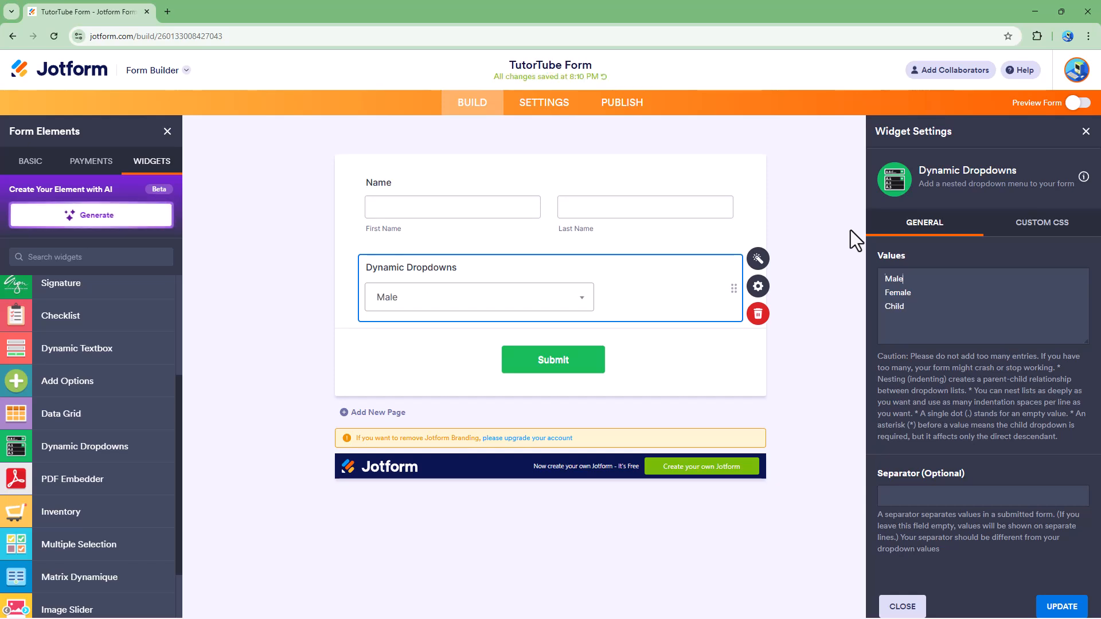
Prefix the Male and Female values with Adult, making them Adult Male and Adult Female
key("Home")
type("Adult")
key("Down")
key("Home")
type("Adult")
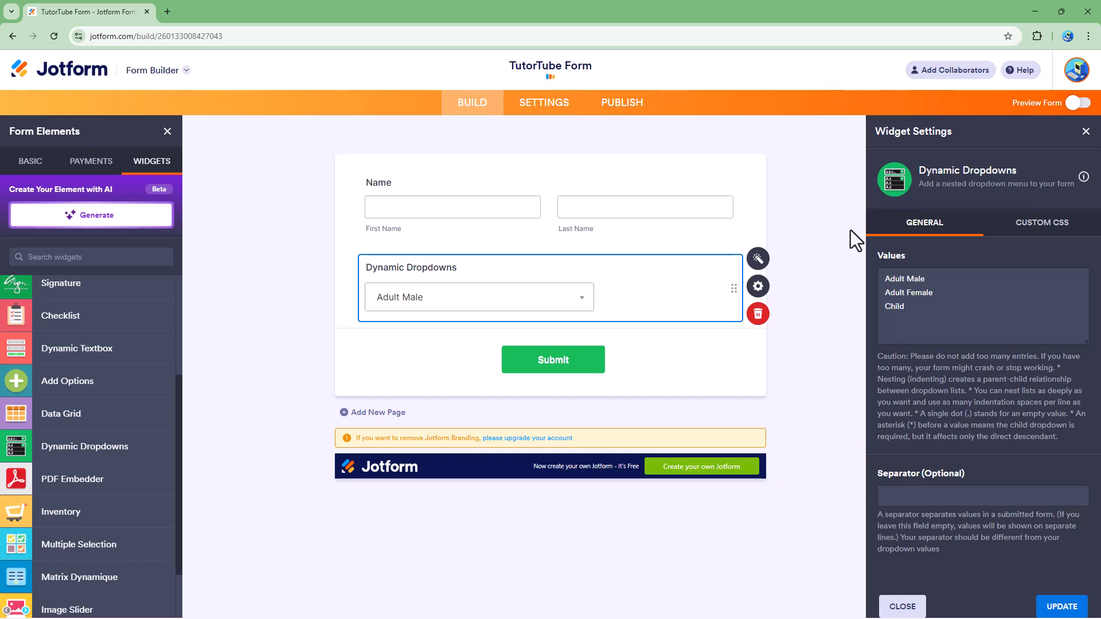
Insert the value Non Veg Heavy Meal on a new line below Adult Male
left_click(949, 285)
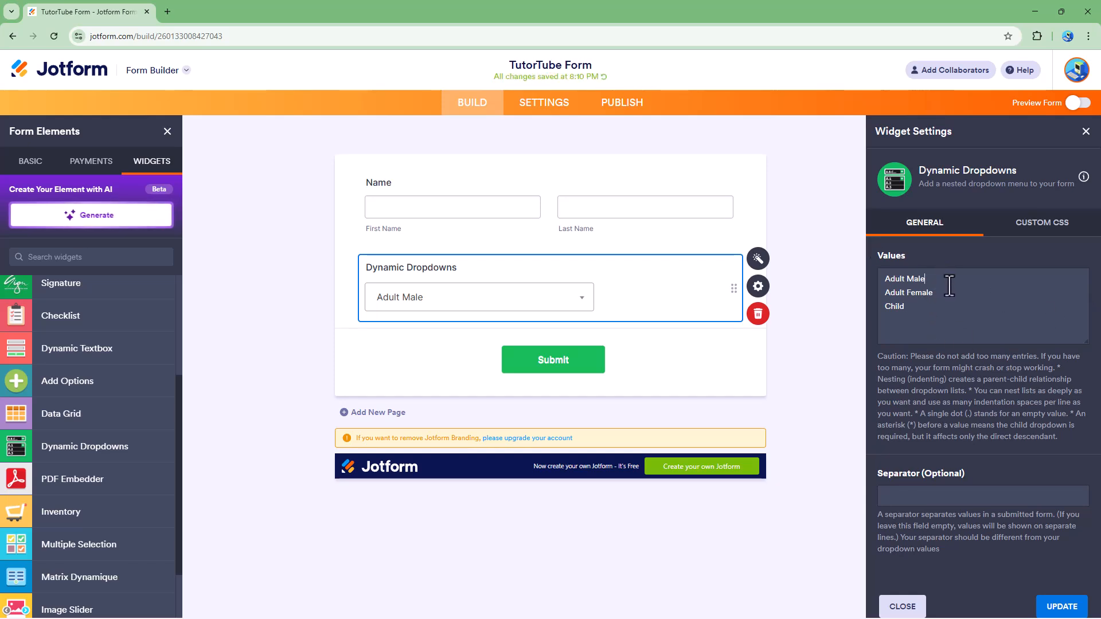
key("Return")
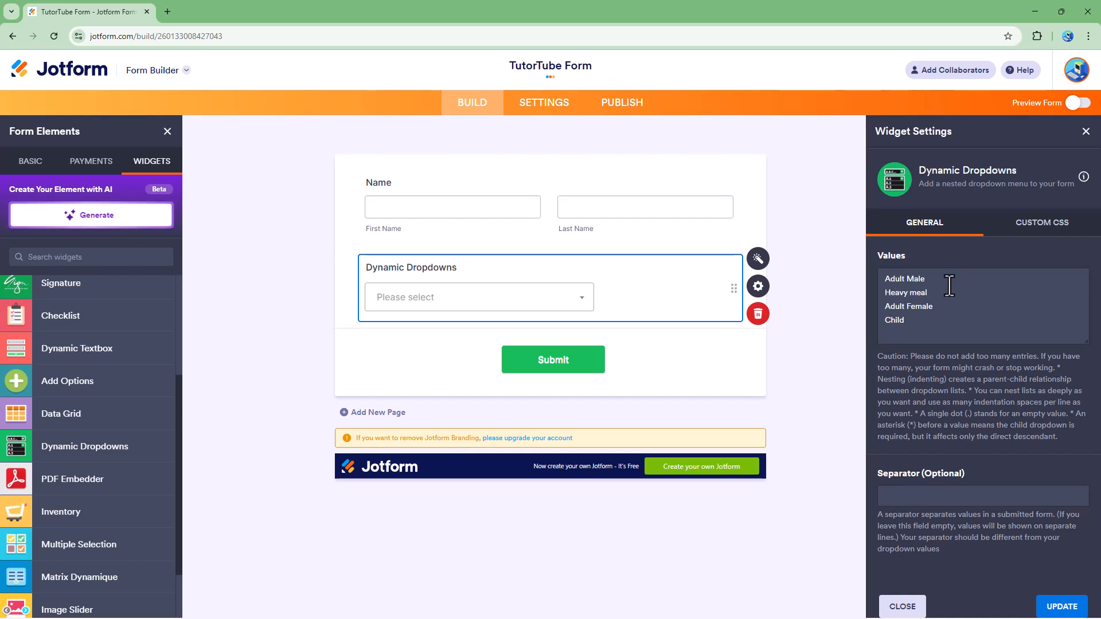
key("BackSpace")
key("BackSpace")
key("BackSpace")
key("BackSpace")
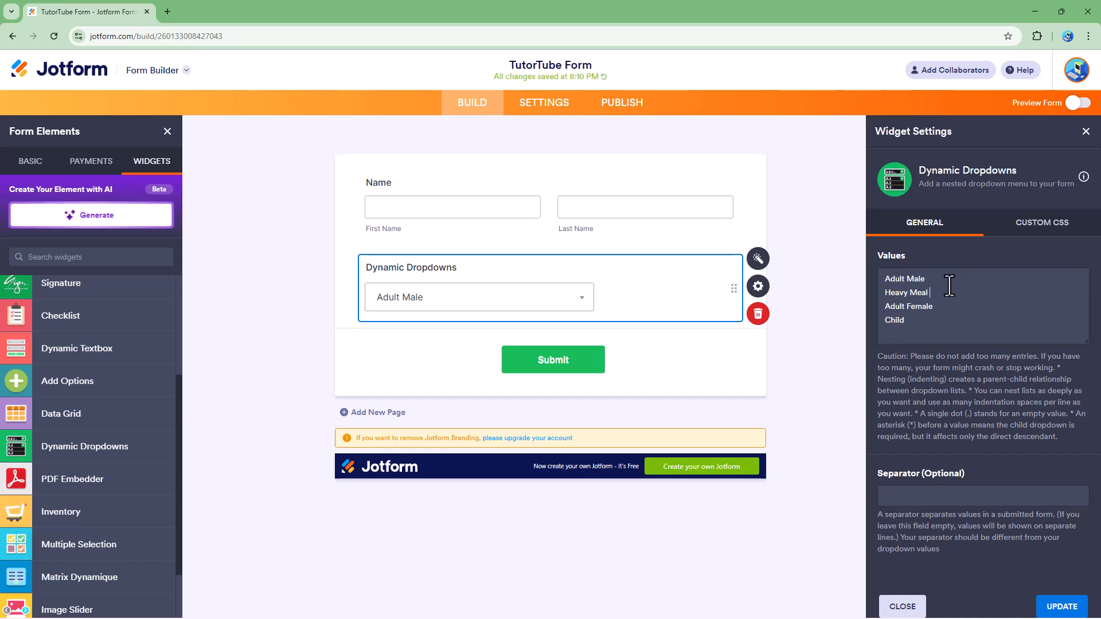
left_click(889, 293)
type("Non Veg")
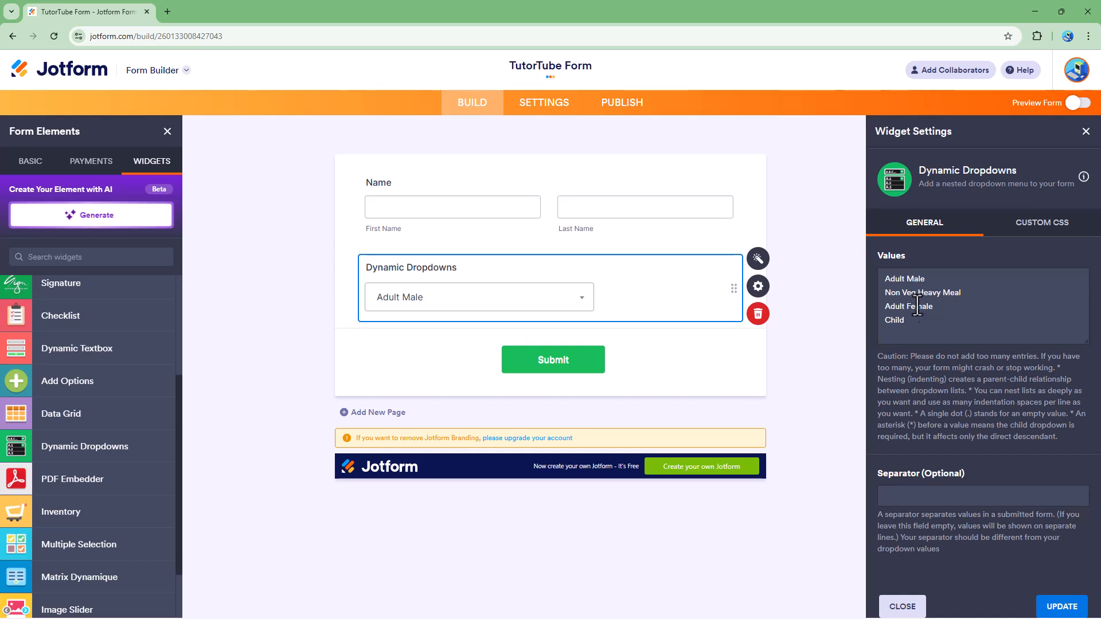
Remove the Adult Female value, shorten Adult Male to Adult, and leave an empty line above Child
left_click_drag(967, 297, 857, 285)
left_click(977, 291)
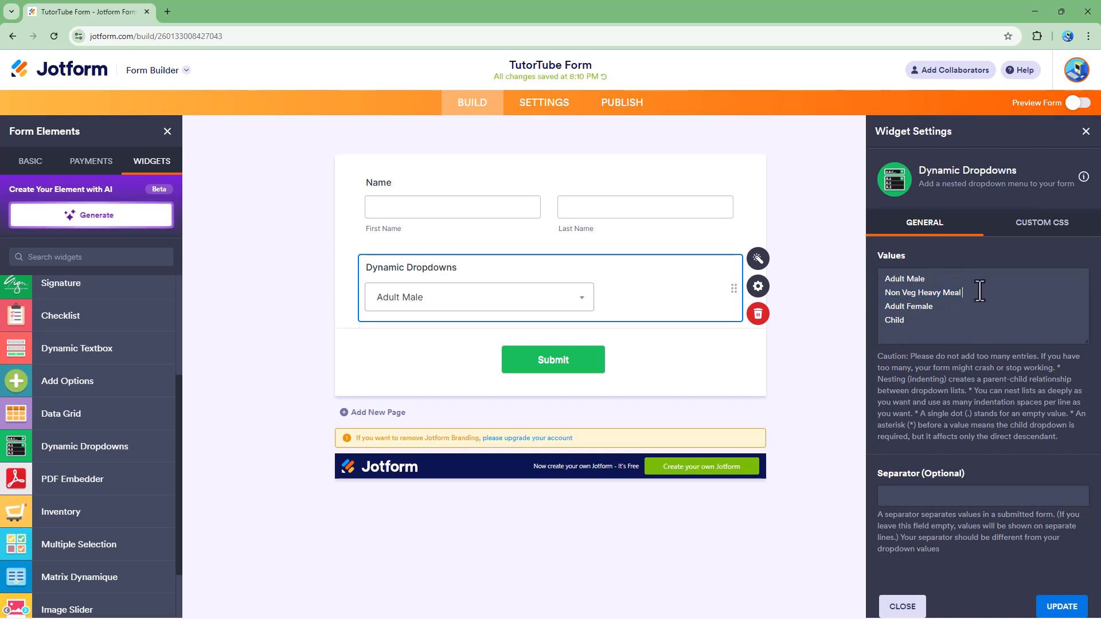
left_click_drag(974, 293, 889, 293)
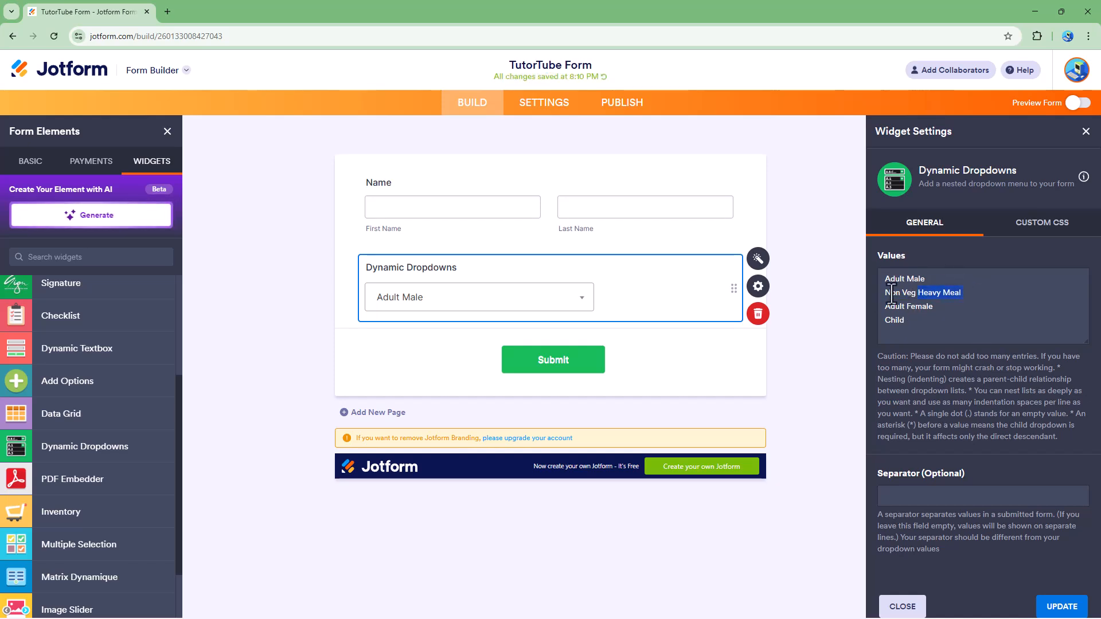
left_click(948, 316)
left_click_drag(936, 308, 909, 282)
key("BackSpace")
key("BackSpace")
key("BackSpace")
key("Return")
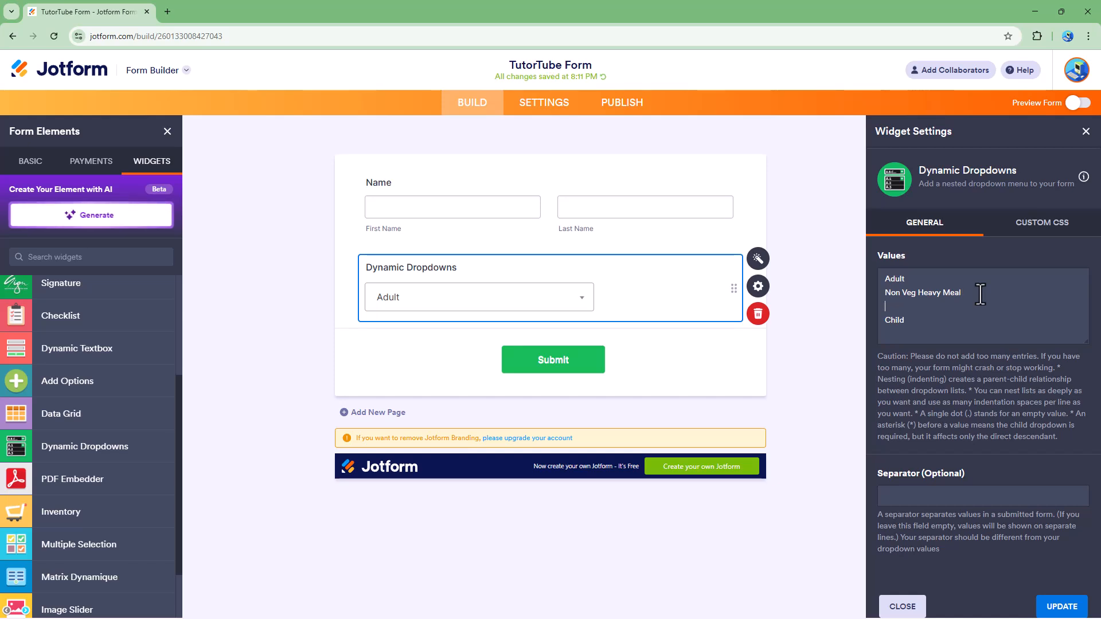
Copy the Non Veg Heavy Meal value to the empty line and edit the copy to Veg Heavy Meal
left_click_drag(979, 295, 874, 309)
key("ctrl+c")
left_click(899, 306)
key("ctrl+v")
key("BackSpace")
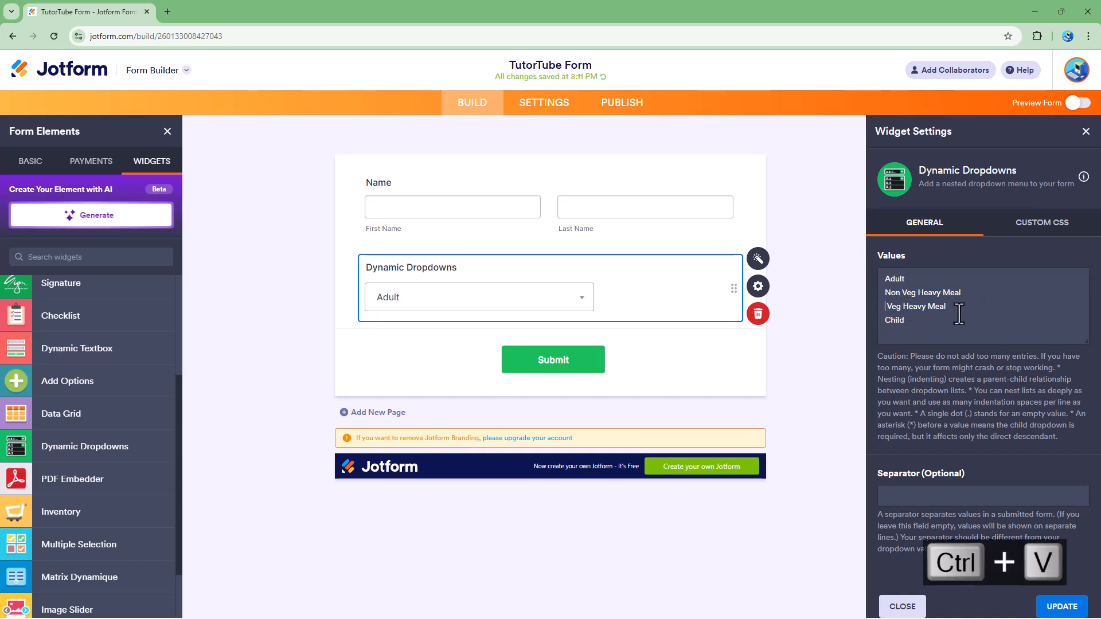
key("Delete")
Duplicate the Non Veg Heavy Meal and Veg Heavy Meal lines above Child
left_click_drag(951, 309, 881, 296)
key("ctrl+c")
left_click(946, 307)
key("Return")
key("ctrl+v")
left_click_drag(963, 321, 886, 324)
scroll(942, 329, "down", 1)
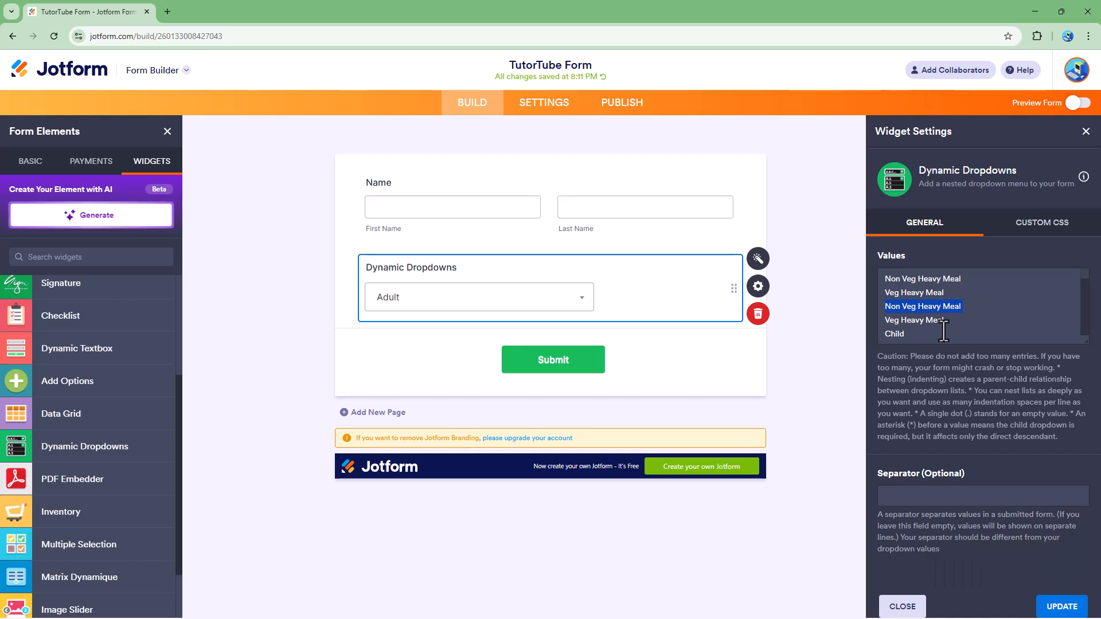
Delete the duplicated meal lines and the first Veg Heavy Meal line from the widget values
left_click_drag(962, 307, 923, 308)
left_click(953, 329)
scroll(948, 323, "up", 1)
scroll(954, 322, "down", 1)
left_click(951, 318)
left_click_drag(952, 319, 877, 290)
key("BackSpace")
Shorten Non Veg Heavy Meal to Non Veg and add Veg on the line below it
left_click_drag(974, 294, 916, 293)
key("BackSpace")
key("Return")
type("Veg")
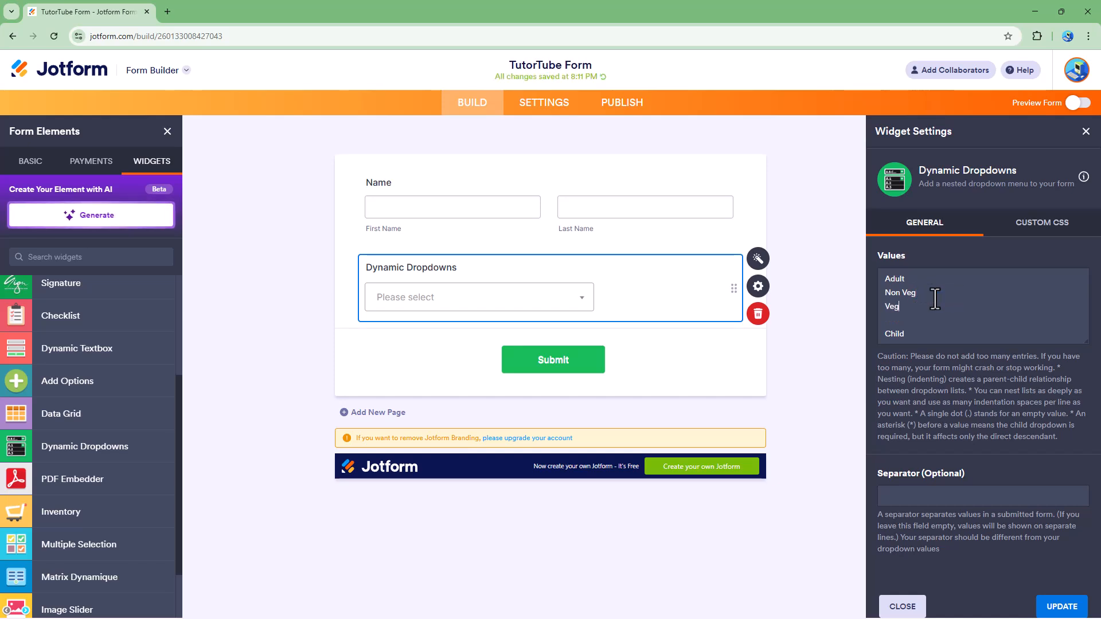
Insert Heavy Meal and Light Meal on separate lines between Non Veg and Veg
left_click(935, 297)
key("Return")
type("Heavy Meal")
key("Return")
type("Li")
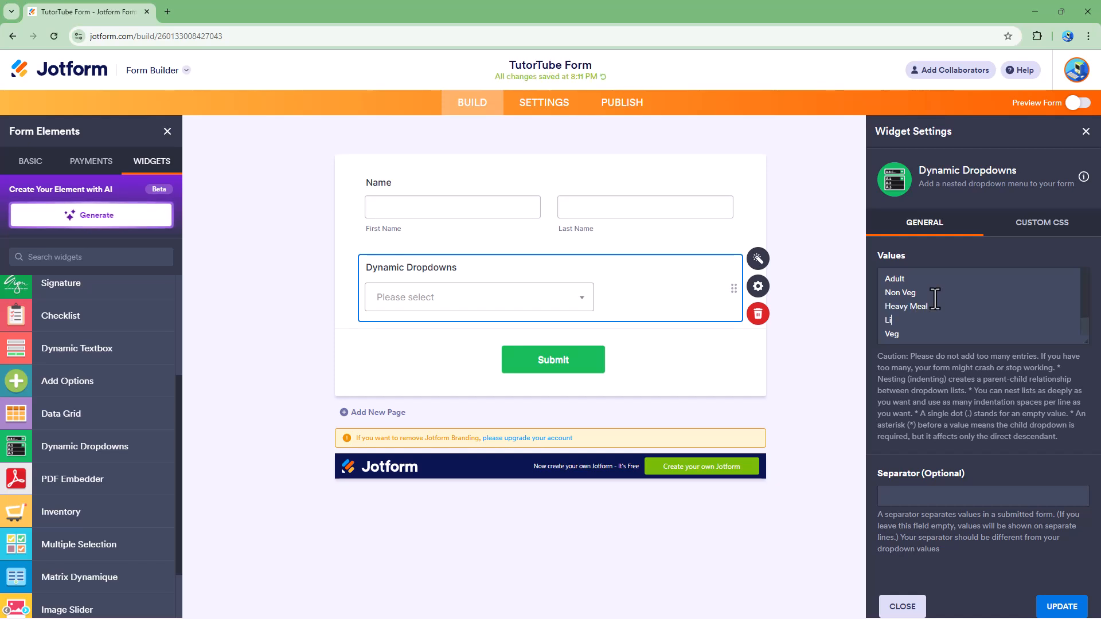
type("ght Meal")
Remove the empty line above Child and add the values Veg and Non Veg below Child
scroll(922, 311, "down", 1)
left_click(919, 318)
key("BackSpace")
left_click(922, 339)
key("Return")
type("Veg")
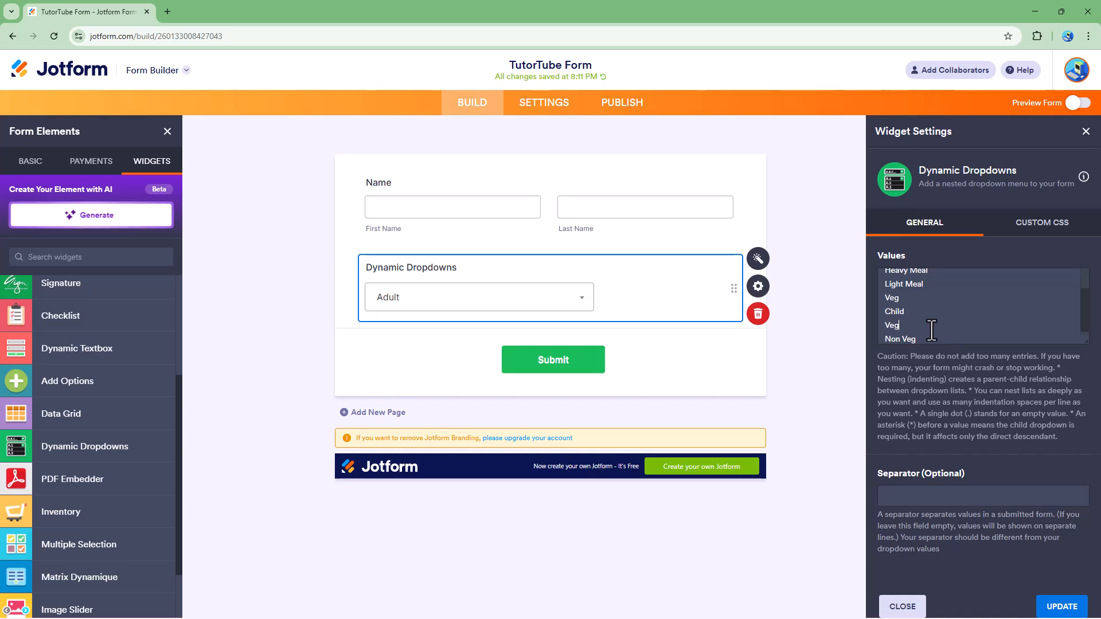
key("Return")
type("Non Veg")
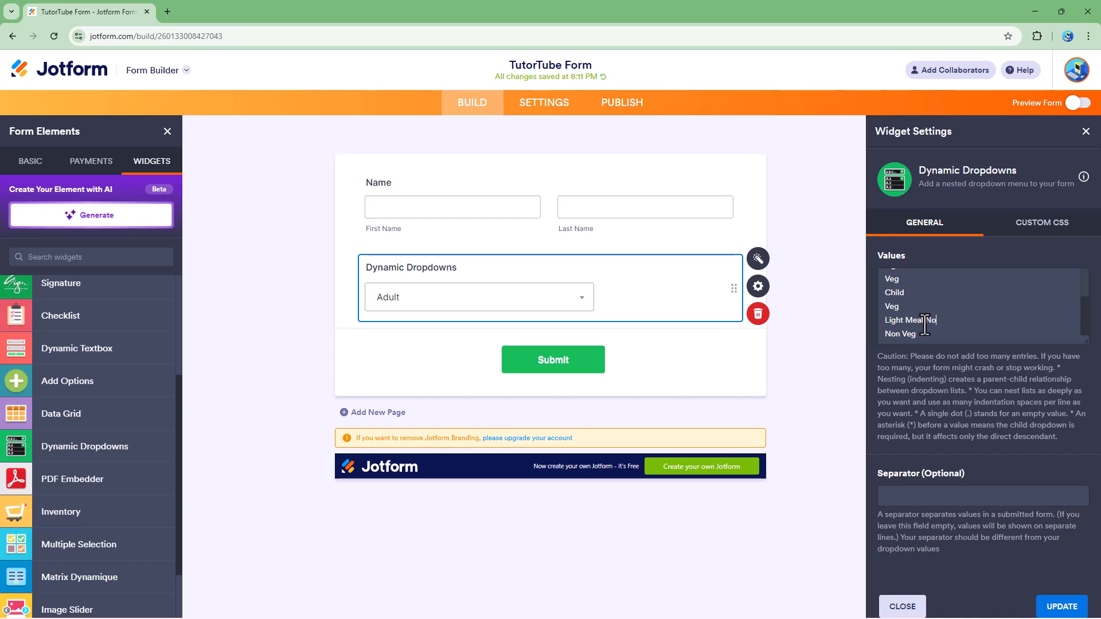
Enter Light Meal Normal and Kids Special with Surprise on separate lines between the child's Veg and Non Veg values
key("BackSpace")
type("rmal")
key("Return")
type("Kids S")
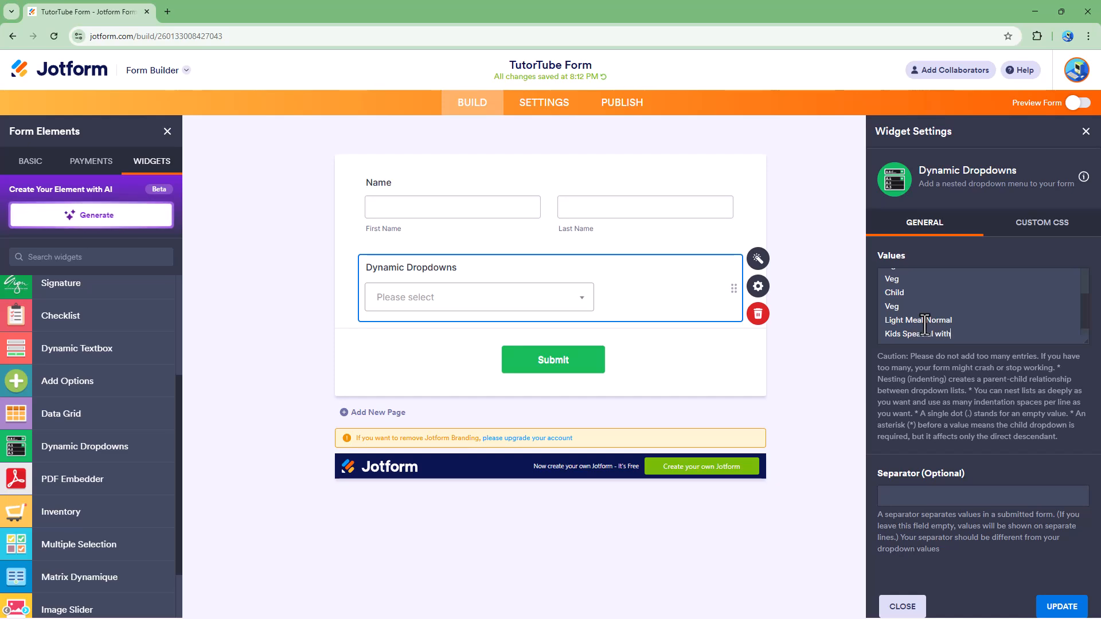
type("piz")
type("ec")
left_click(981, 338)
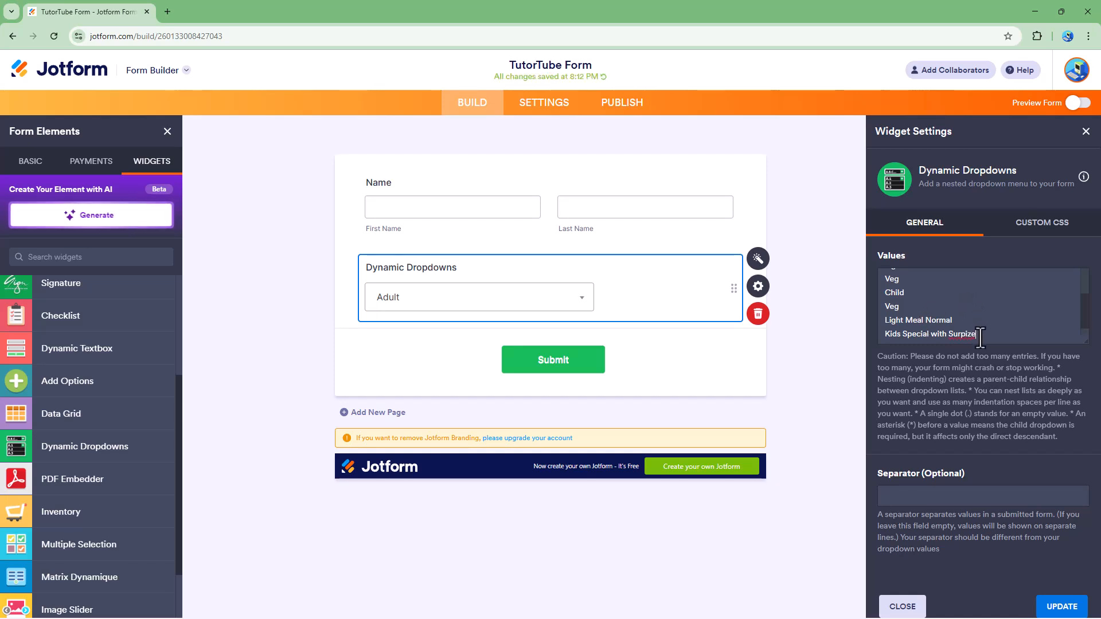
type("s")
key("Return")
type("Non Veg")
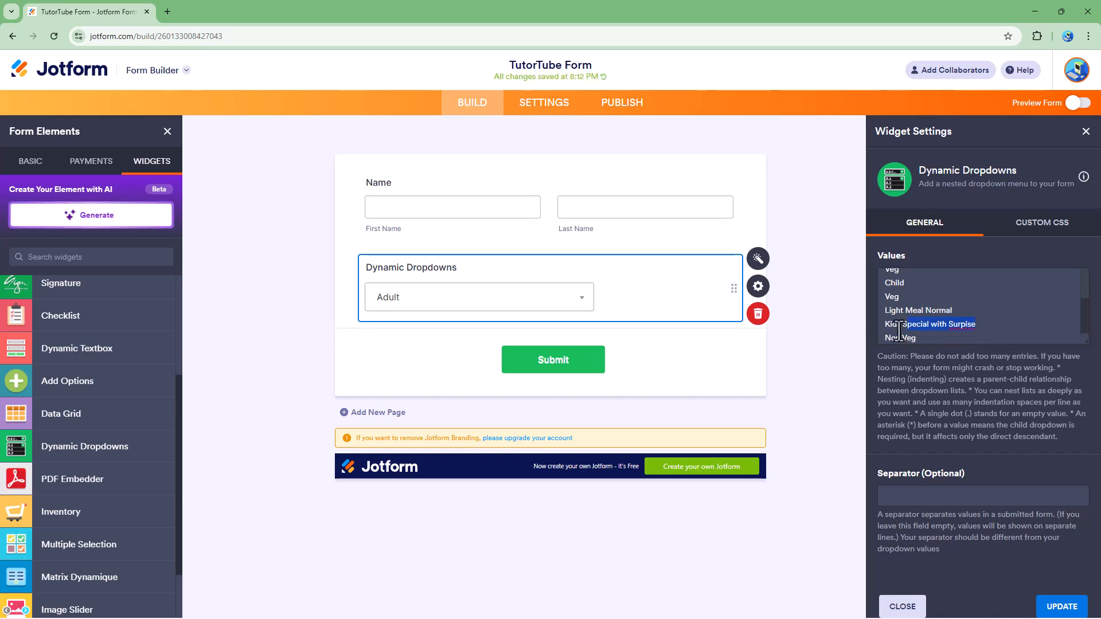
right_click(966, 325)
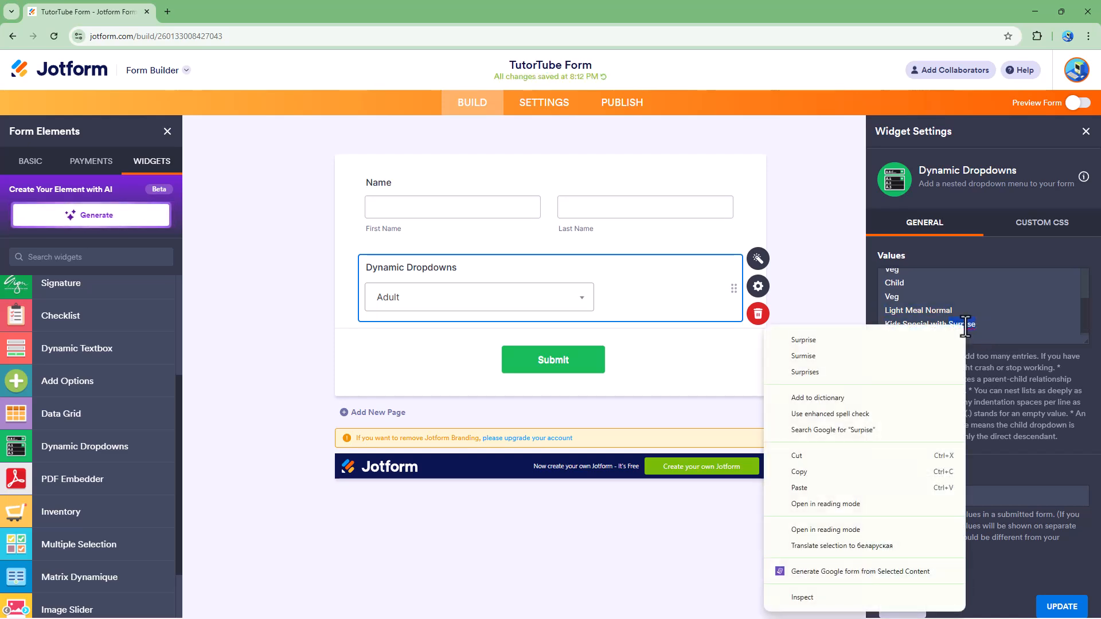
left_click(894, 340)
Copy the Light Meal Normal and Kids Special with Surprise lines and paste them below the child's Non Veg value
left_click_drag(979, 325, 884, 311)
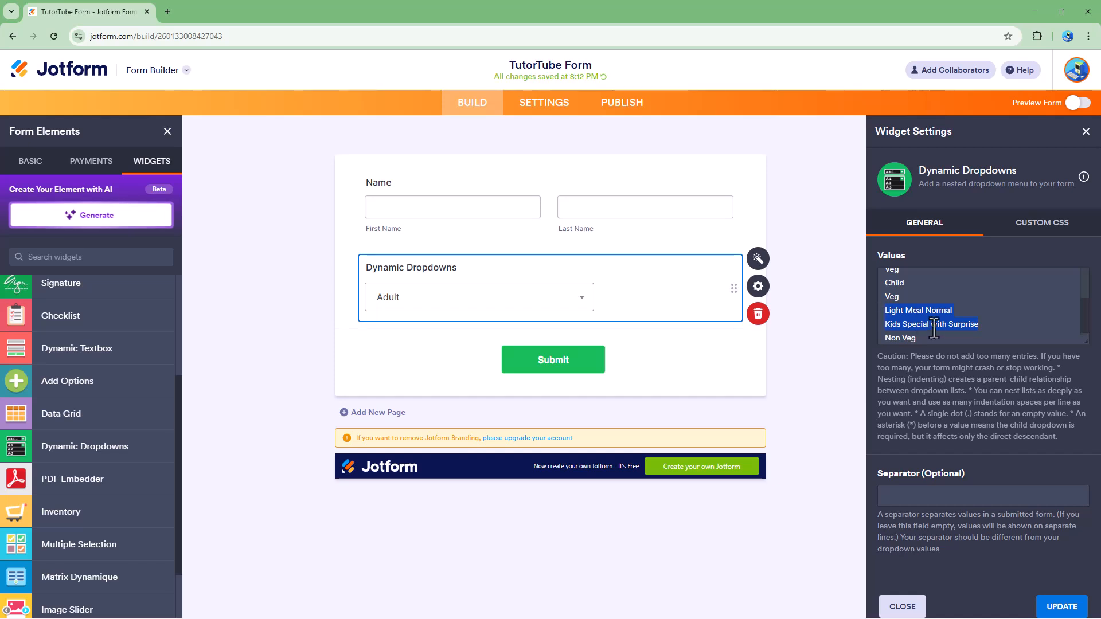
key("ctrl+c")
left_click(929, 339)
key("Return")
key("ctrl+v")
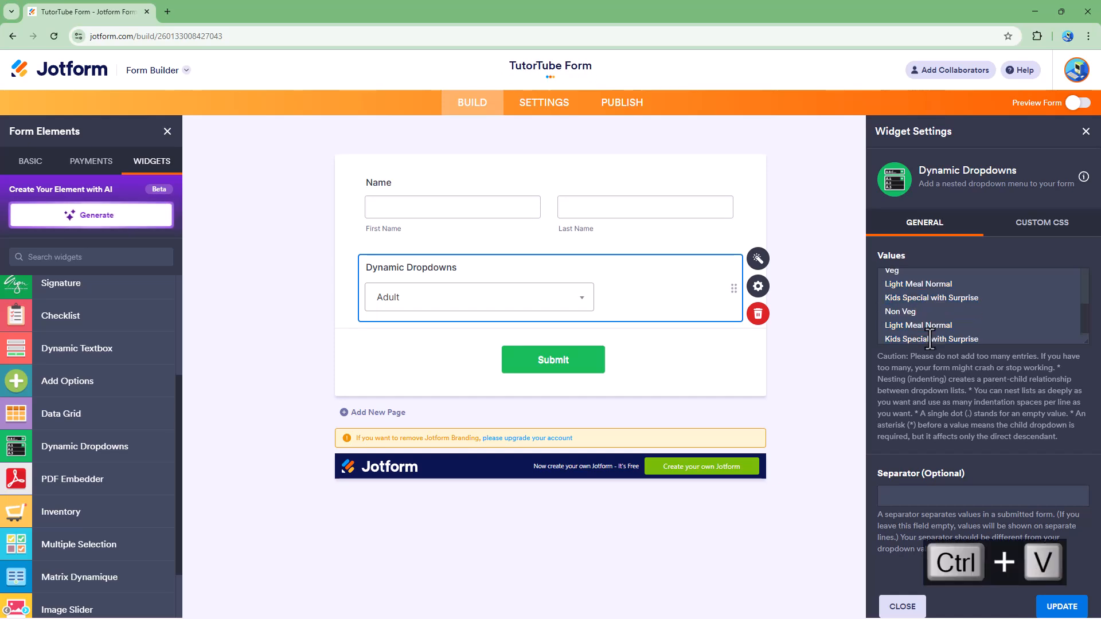
Nest the adult choices by indenting Non Veg one space and its Heavy Meal and Light Meal values two spaces
scroll(930, 338, "up", 3)
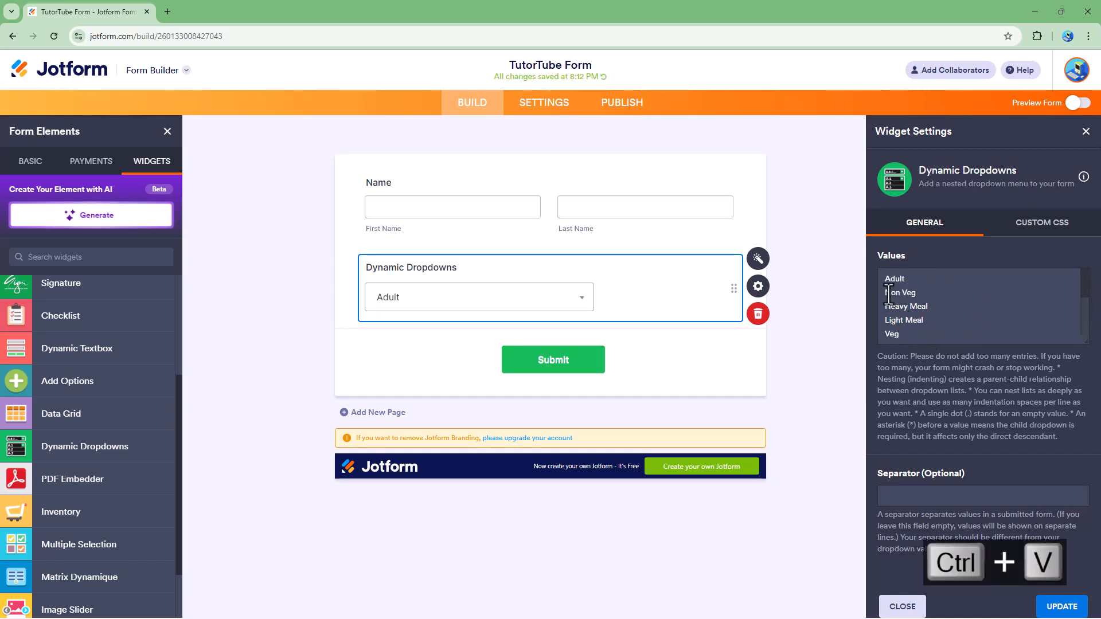
left_click_drag(889, 293, 929, 302)
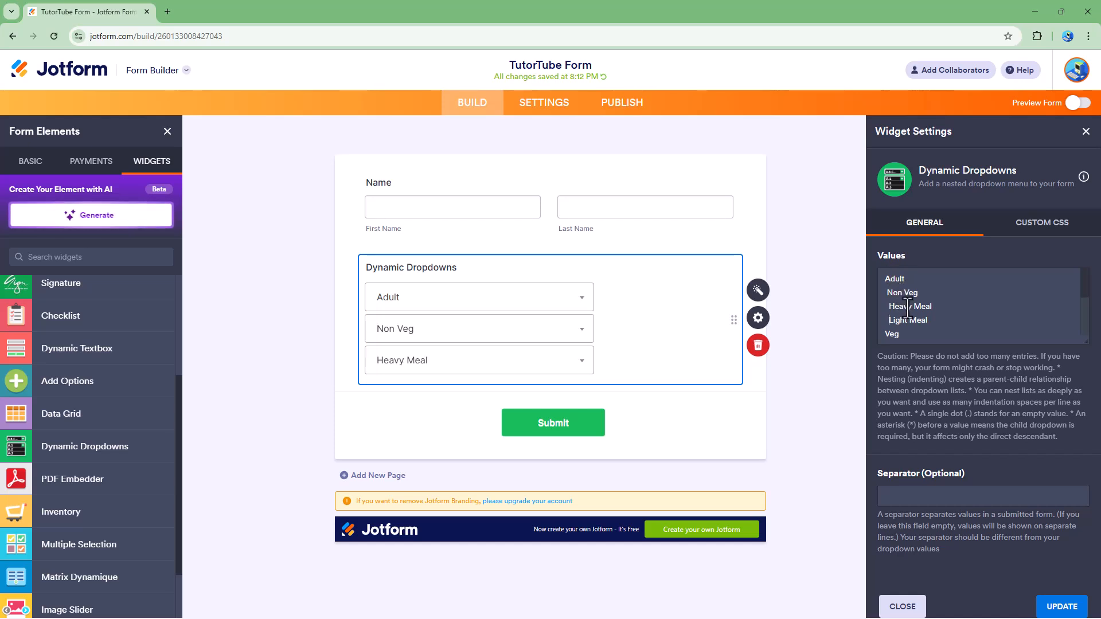
scroll(897, 321, "down", 3)
scroll(889, 330, "up", 3)
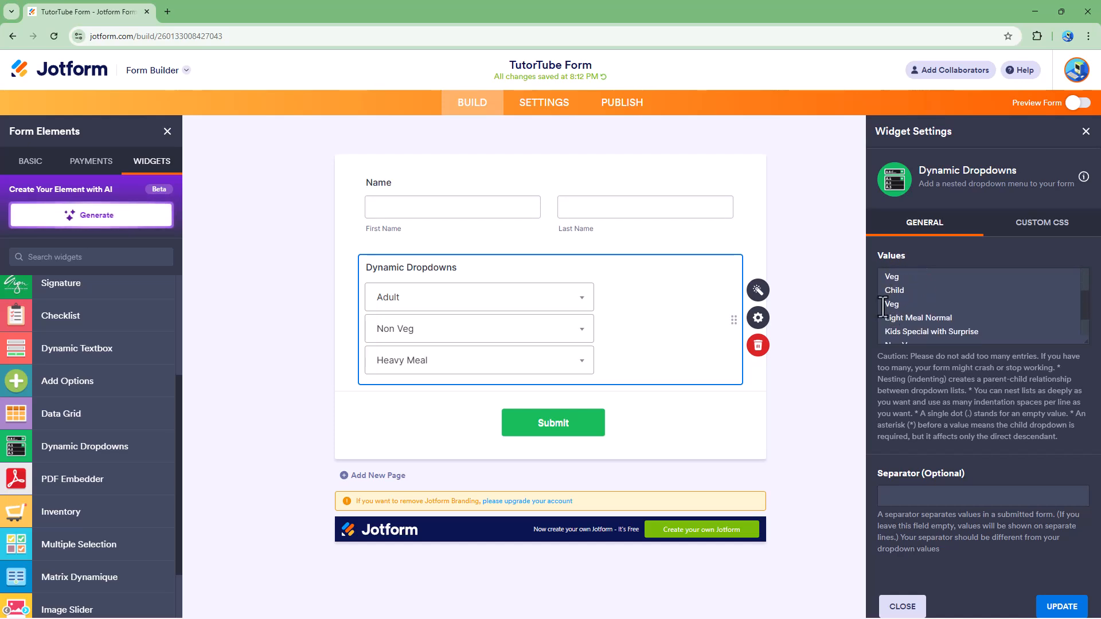
Indent the adult's Veg value one space and paste copies of the Heavy Meal and Light Meal lines below it
scroll(887, 334, "down", 3)
scroll(906, 330, "up", 3)
scroll(910, 333, "down", 3)
scroll(910, 334, "up", 2)
left_click_drag(936, 315, 881, 308)
key("ctrl+c")
left_click(912, 334)
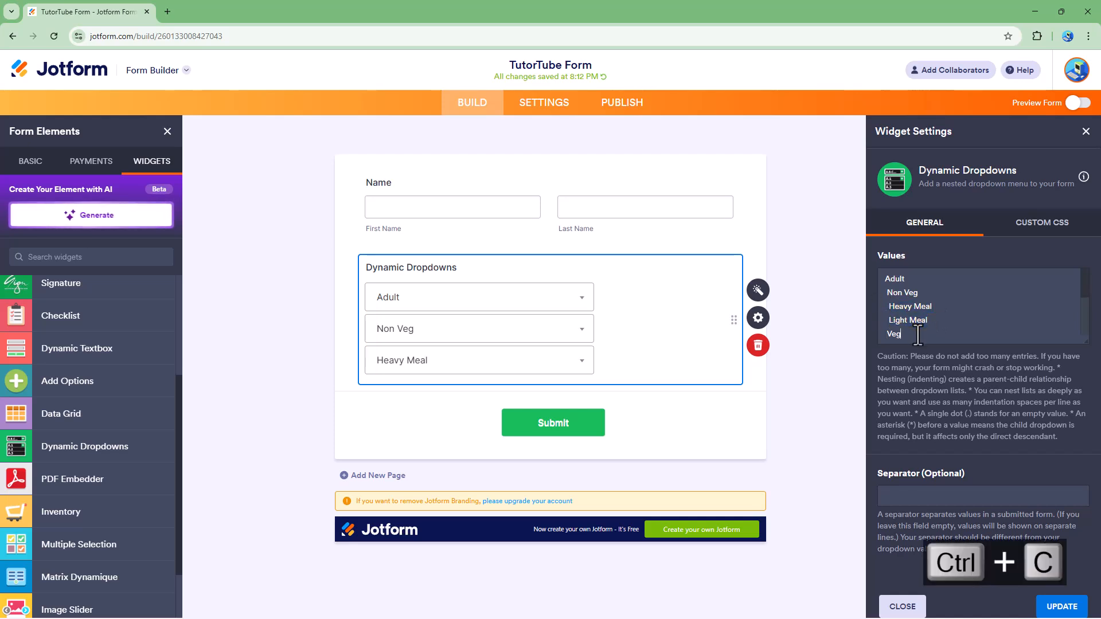
key("Return")
key("ctrl+v")
scroll(894, 318, "down", 1)
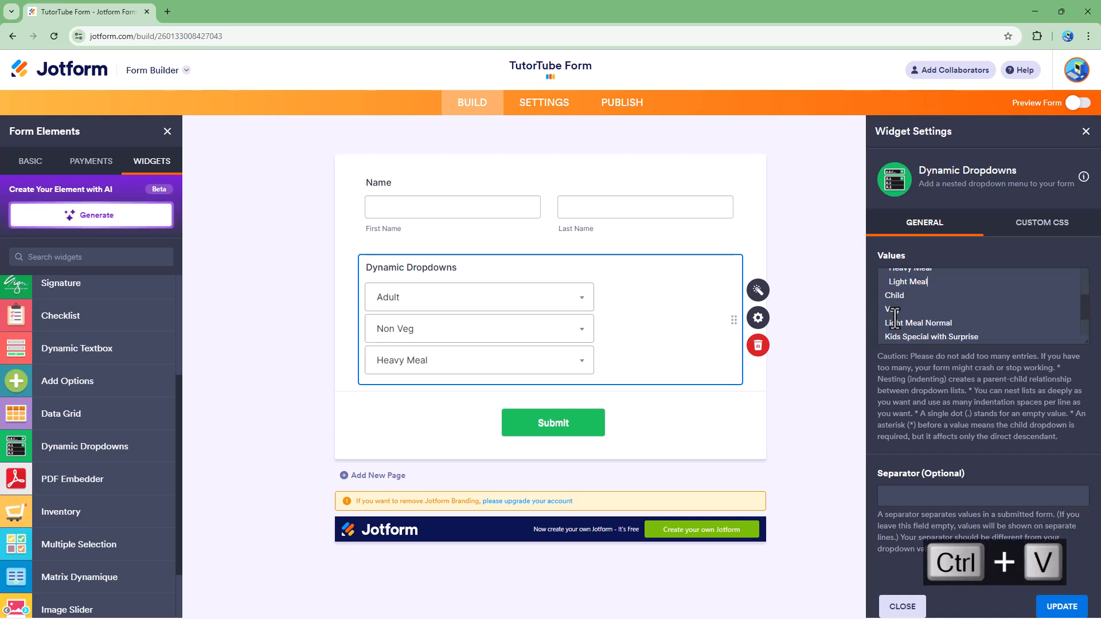
Rename the meals under the adult's Non Veg value as Heavy Non Veg Meal and Light Non Veg Meal
scroll(894, 297, "up", 1)
scroll(895, 298, "up", 2)
left_click(914, 306)
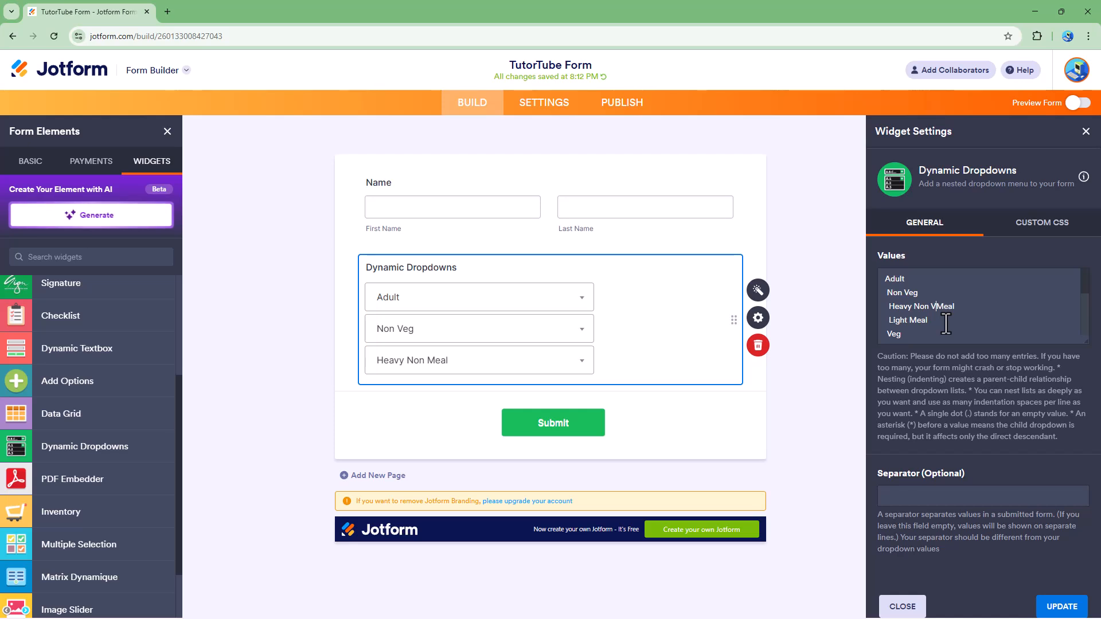
left_click_drag(945, 307, 907, 313)
key("ctrl+c")
left_click(907, 320)
key("ctrl+v")
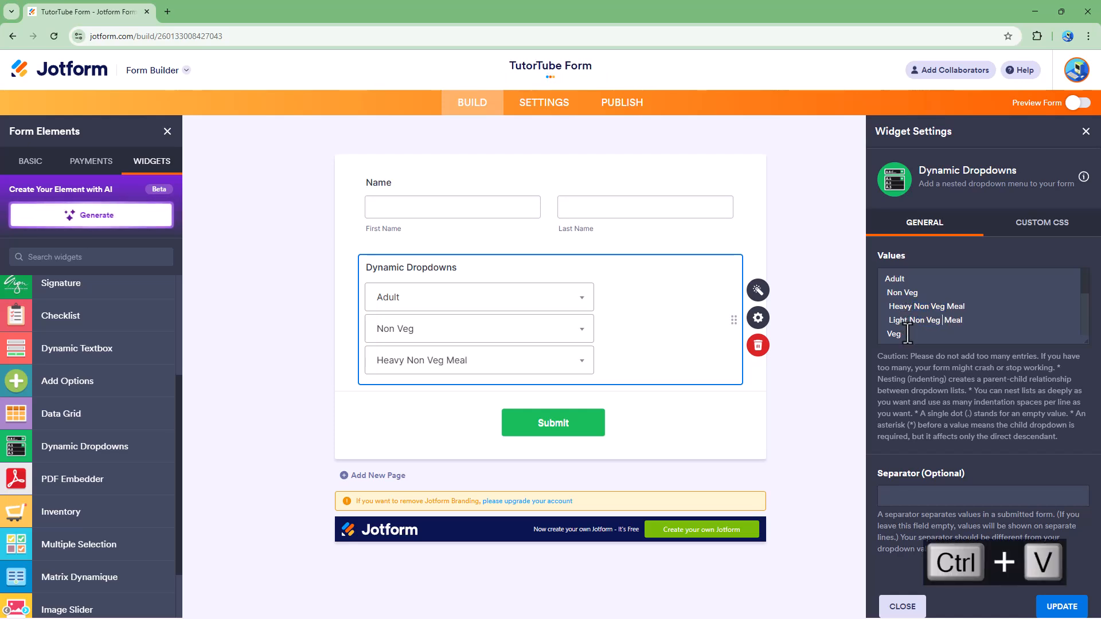
Rename the meals under the adult's Veg value as Heavy Veg Meal and Light Veg Meal
scroll(904, 330, "down", 2)
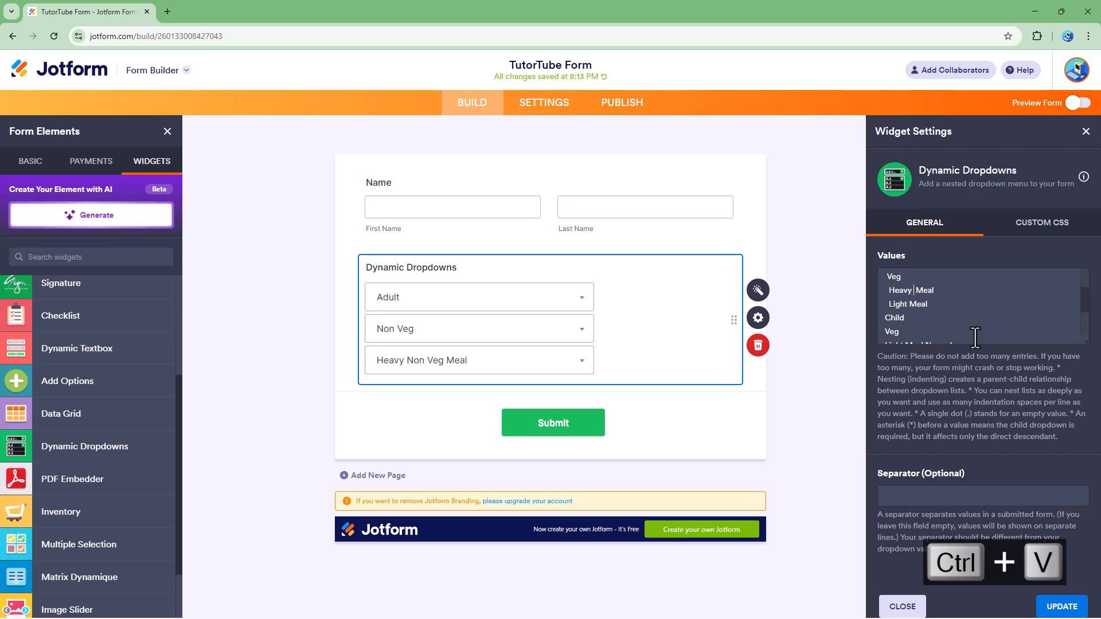
key("ctrl+v")
left_click(906, 303)
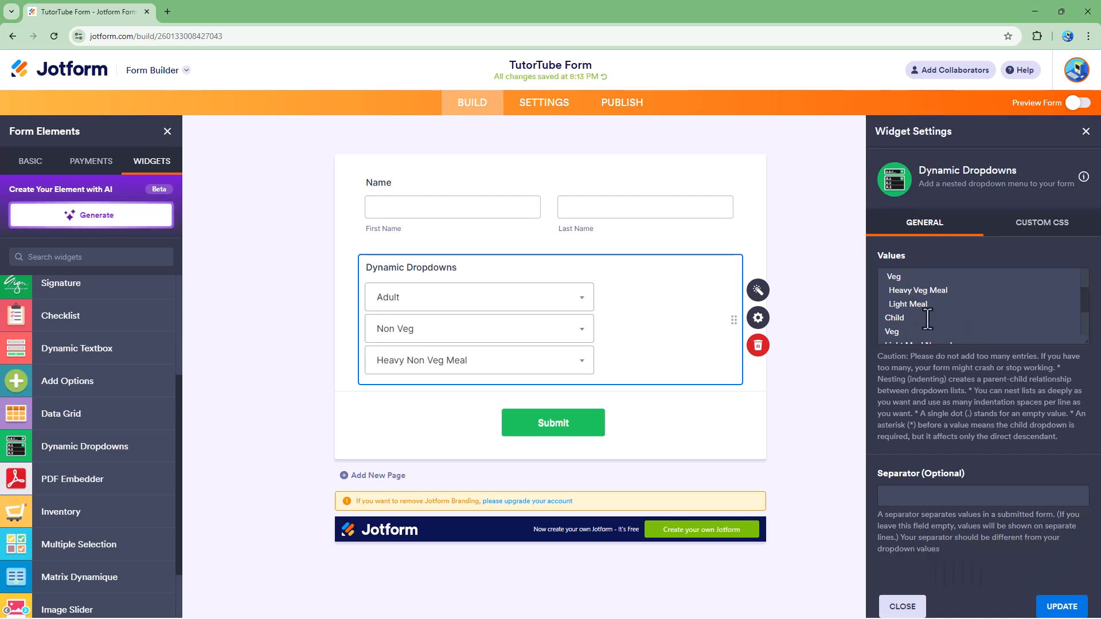
Indent the child's Veg value one space and its first meal two spaces, renaming that meal Light Veg Meal Normal
scroll(900, 320, "down", 3)
scroll(886, 322, "up", 2)
scroll(897, 331, "down", 3)
scroll(887, 330, "up", 3)
left_click(885, 337)
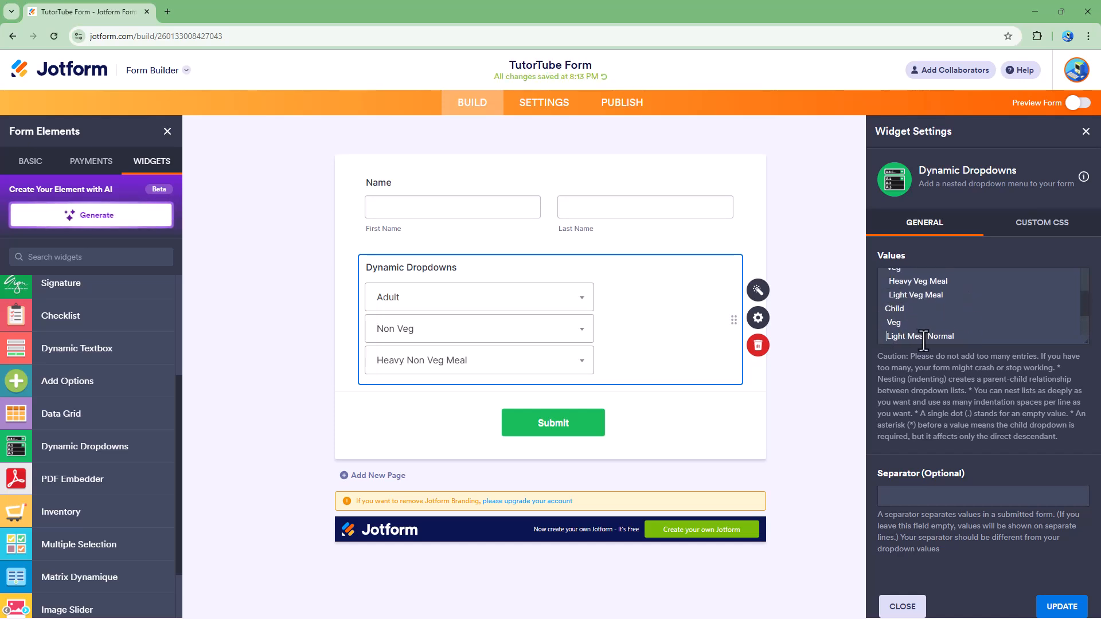
left_click(908, 337)
type("Veg")
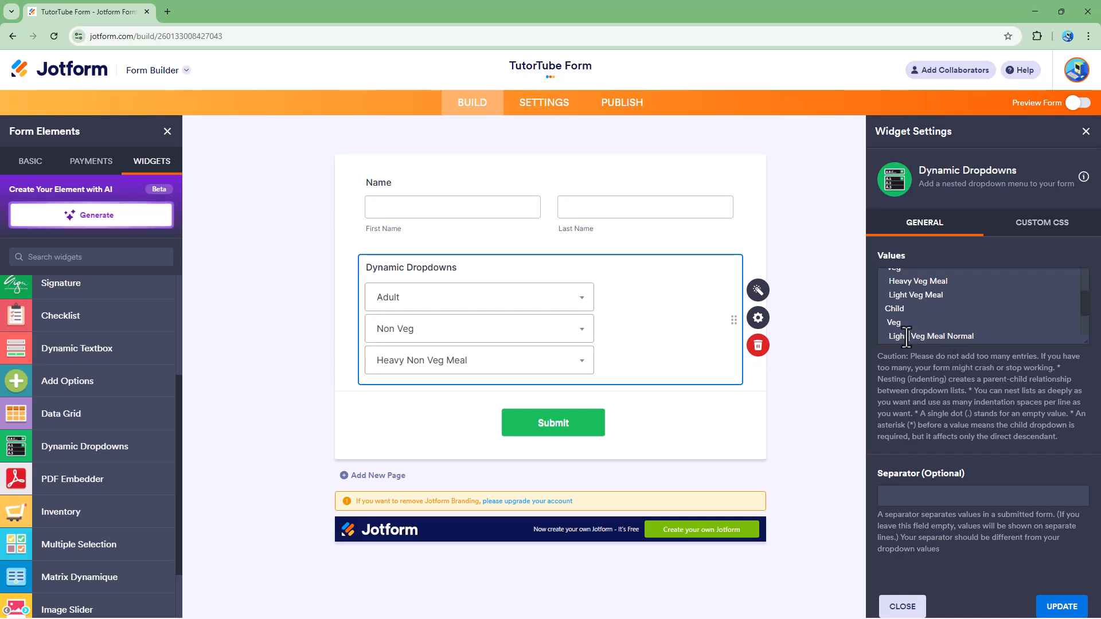
Indent the second meal under the child's Veg value two spaces and rename it Kids Special Veg Meal with Surprise
scroll(911, 326, "down", 2)
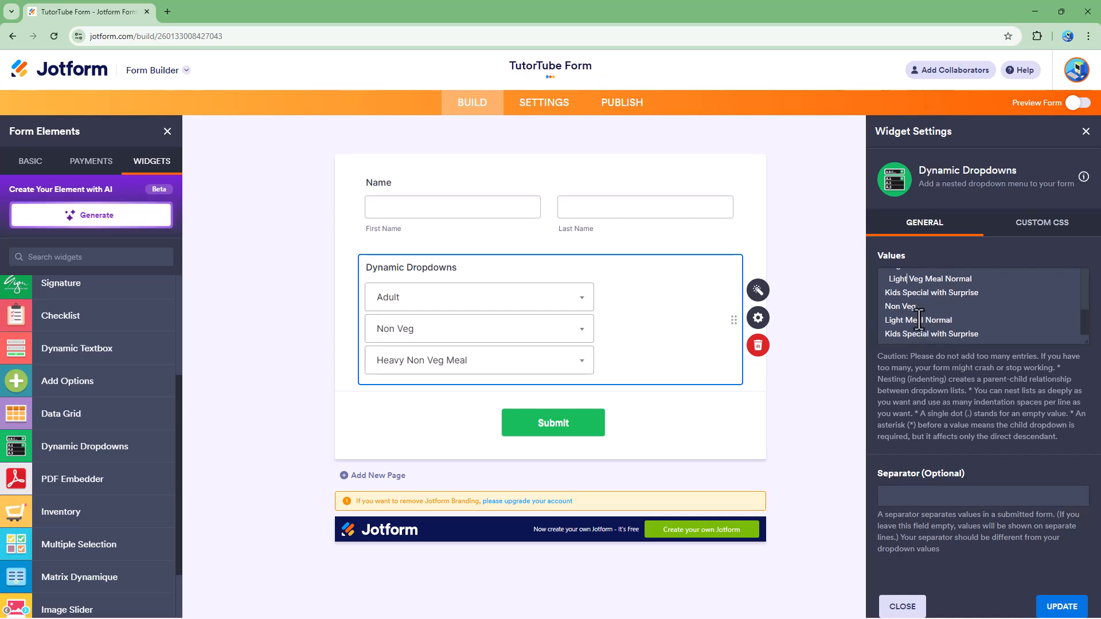
left_click(885, 292)
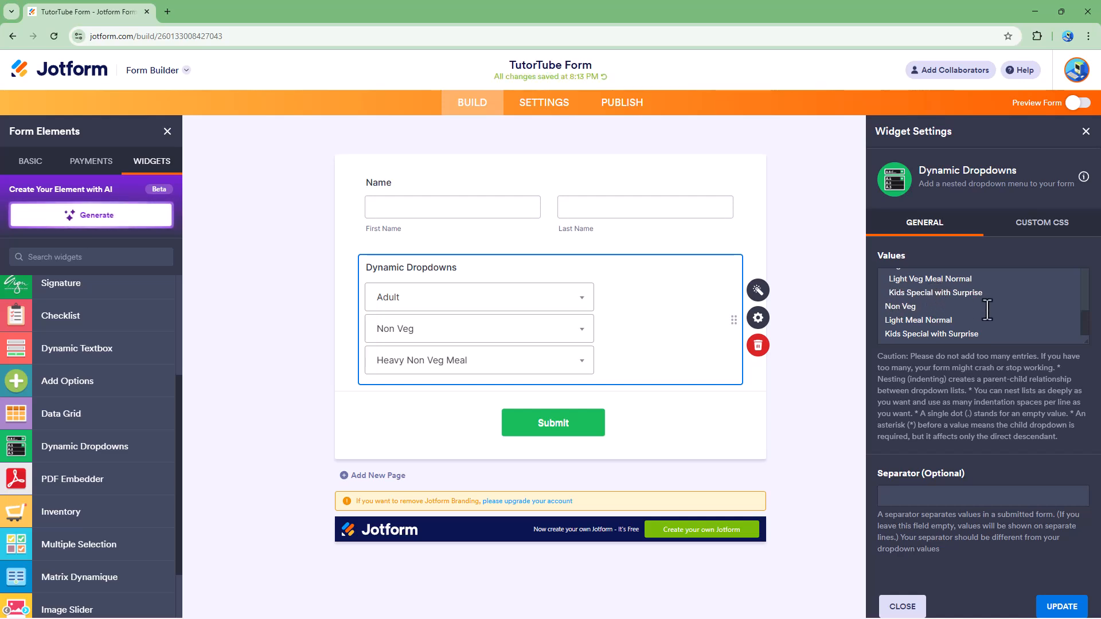
key("BackSpace")
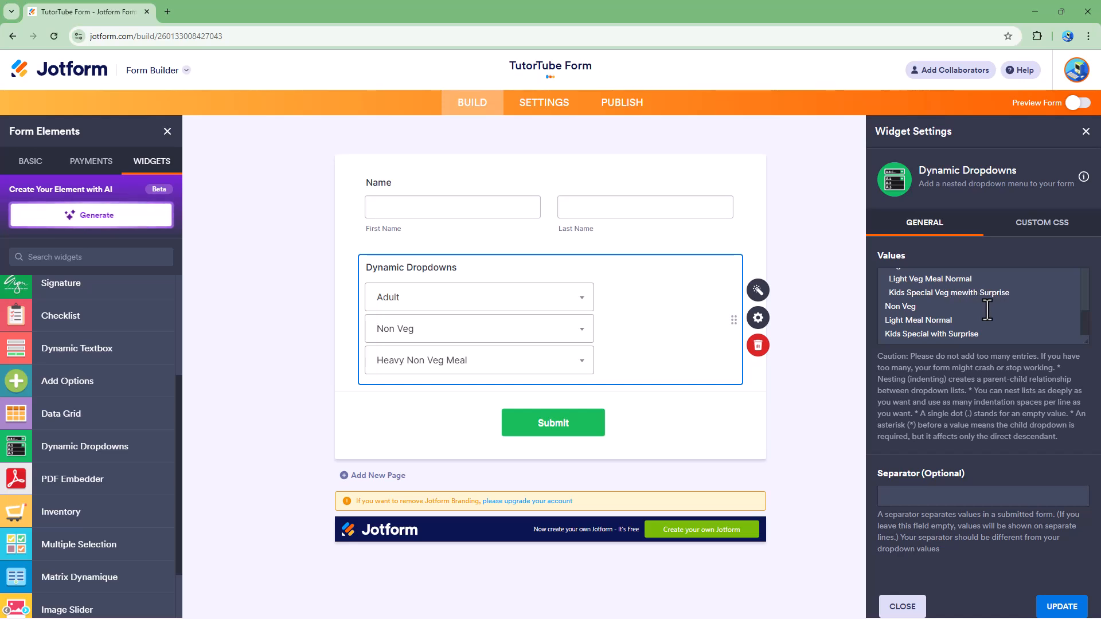
type("Meal")
Indent the child's Non Veg value one space and its first meal two spaces, renaming that meal Light Non Veg Meal Normal
left_click(885, 310)
left_click(885, 321)
left_click(909, 321)
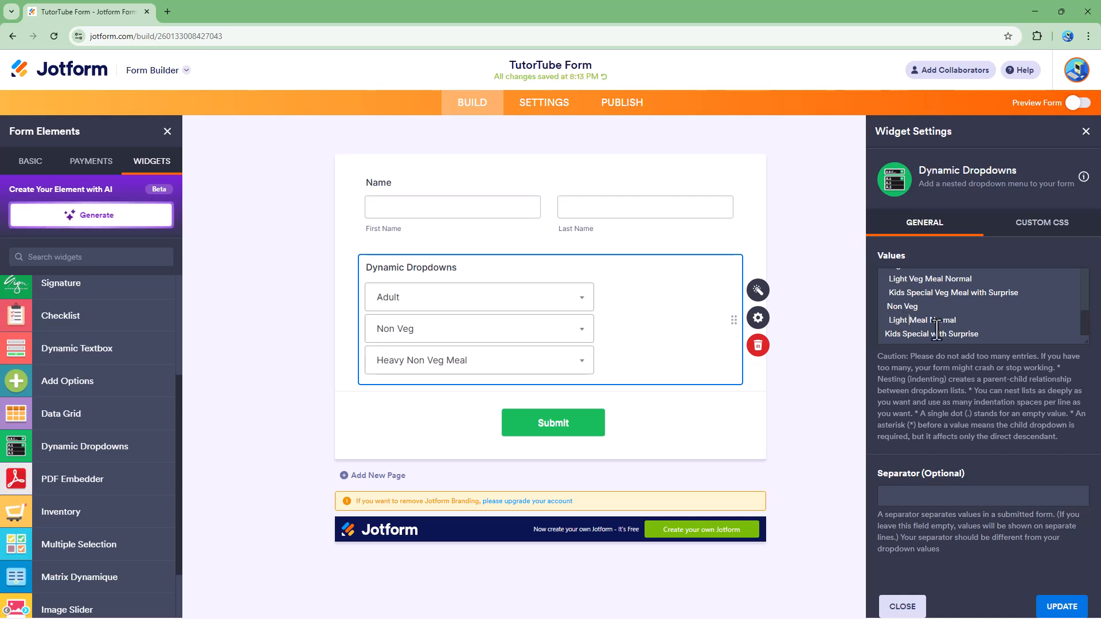
type("Non Ve")
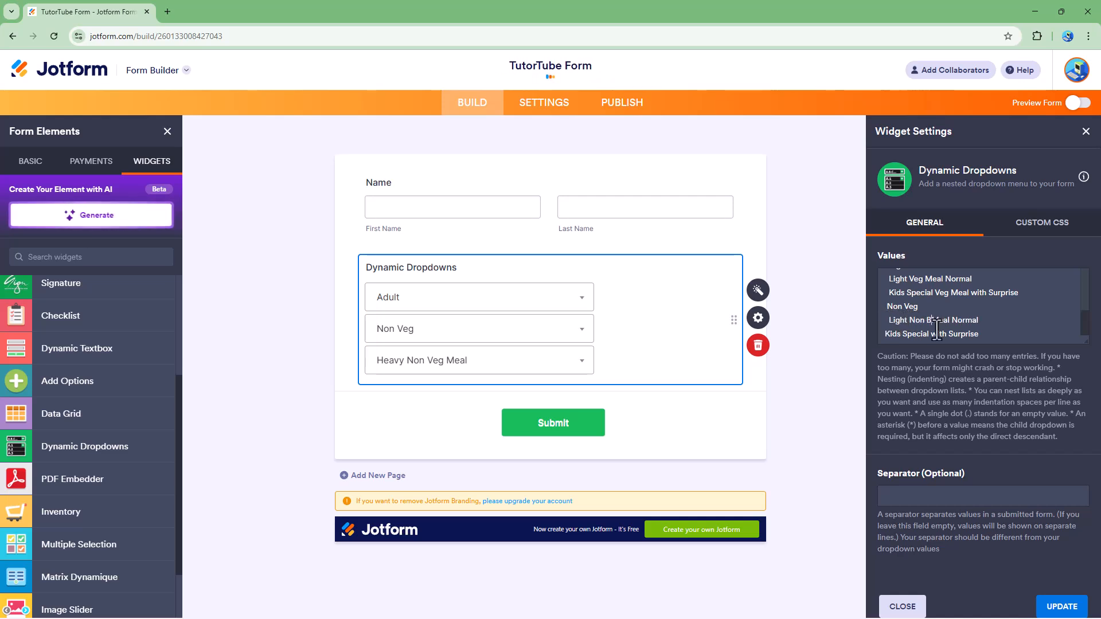
type("g")
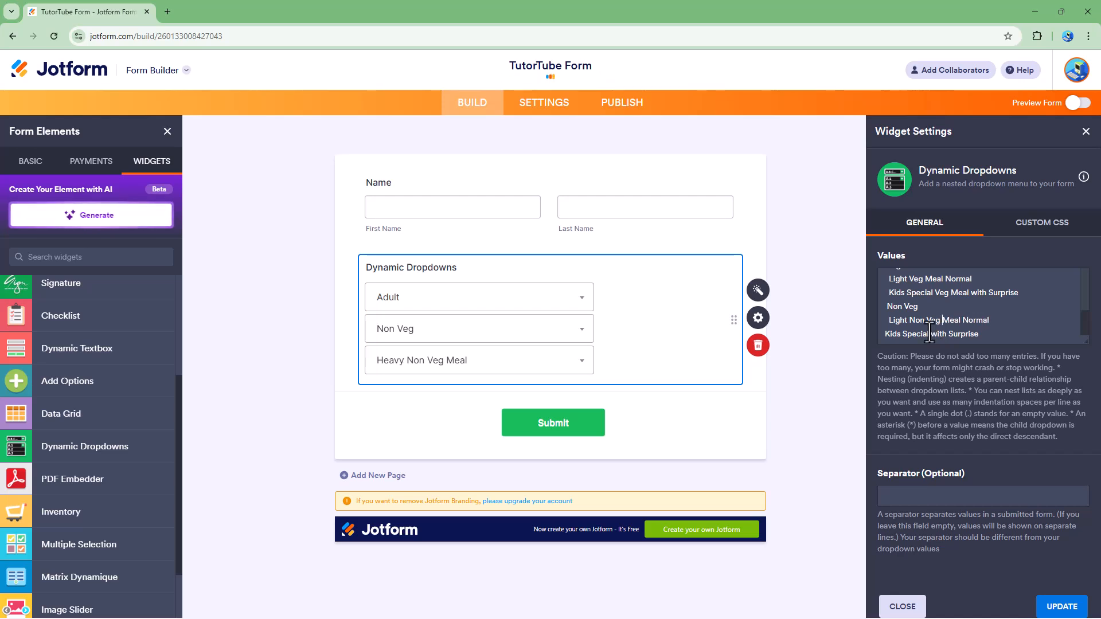
Indent the child's last meal two spaces, rename it Kids Non Veg Special with Surprise, and close the widget settings
left_click(884, 335)
left_click(906, 334)
type("Non Veg")
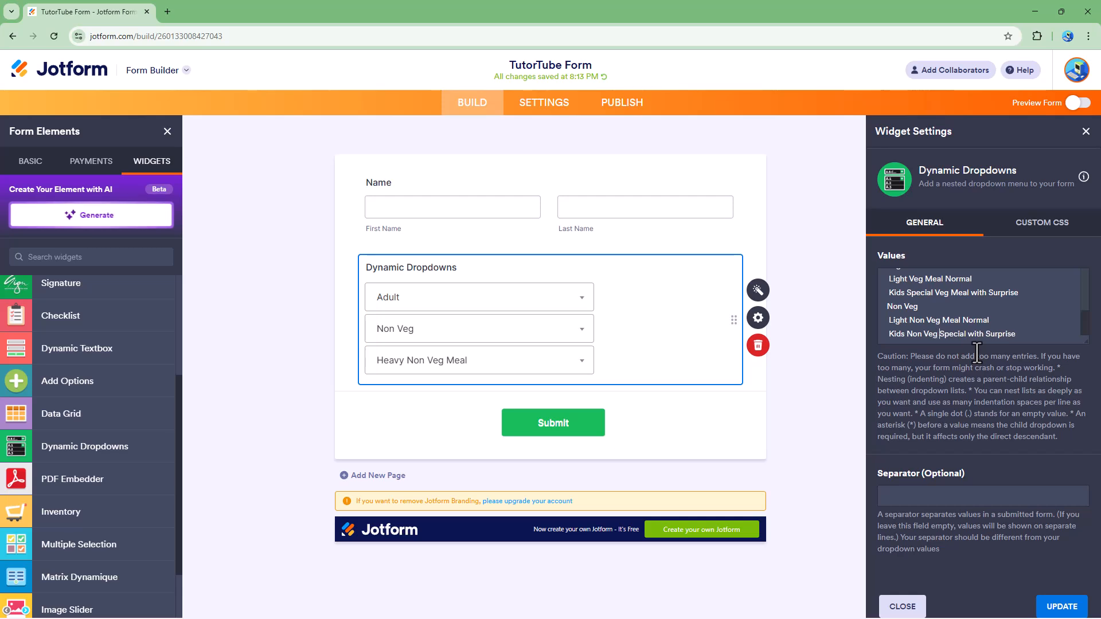
left_click(806, 339)
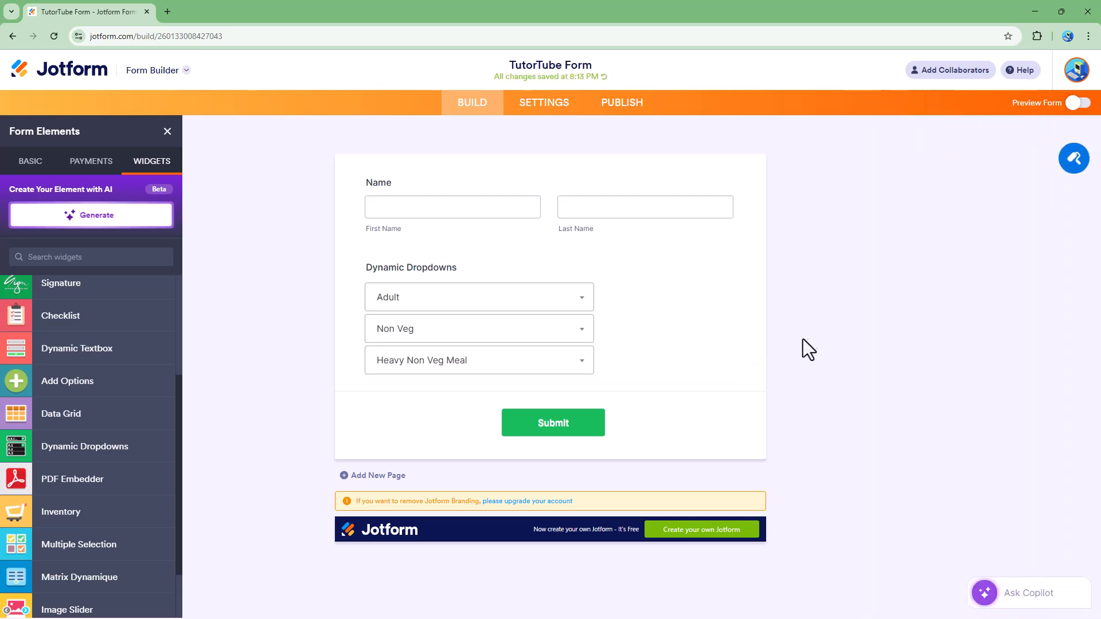
Preview the form and test the first dropdown by switching between Child and Adult
left_click(1077, 105)
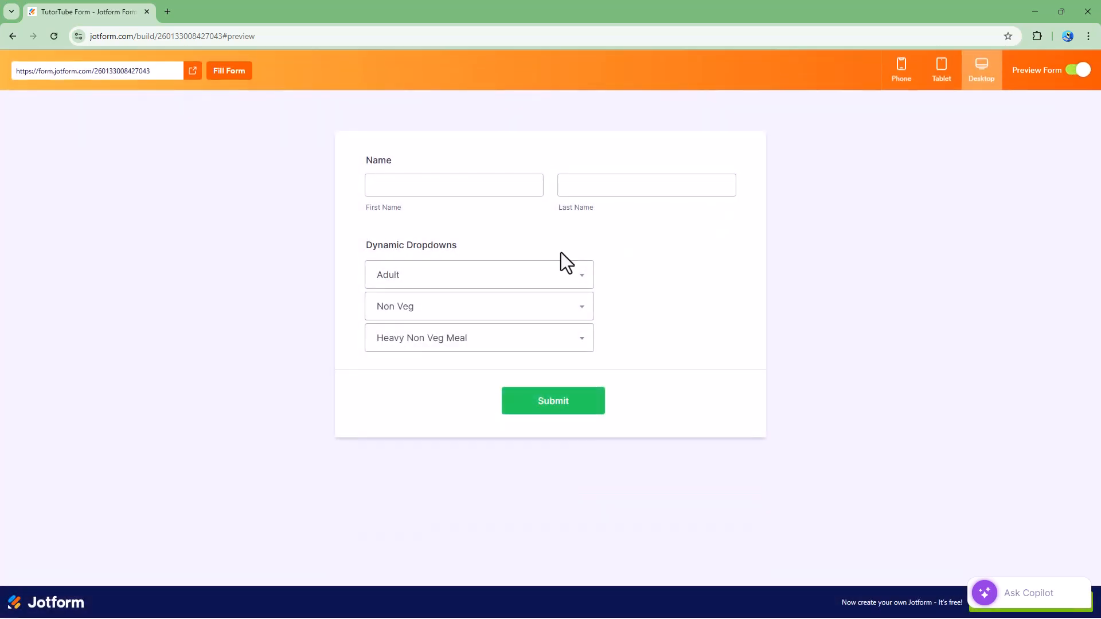
left_click(440, 281)
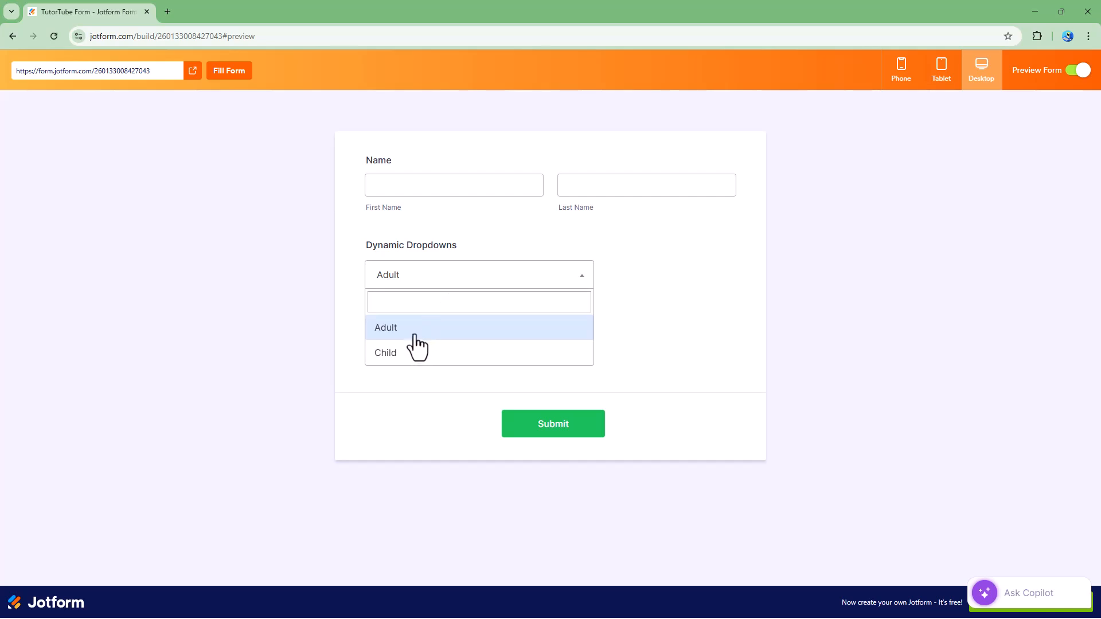
left_click(403, 354)
left_click(418, 283)
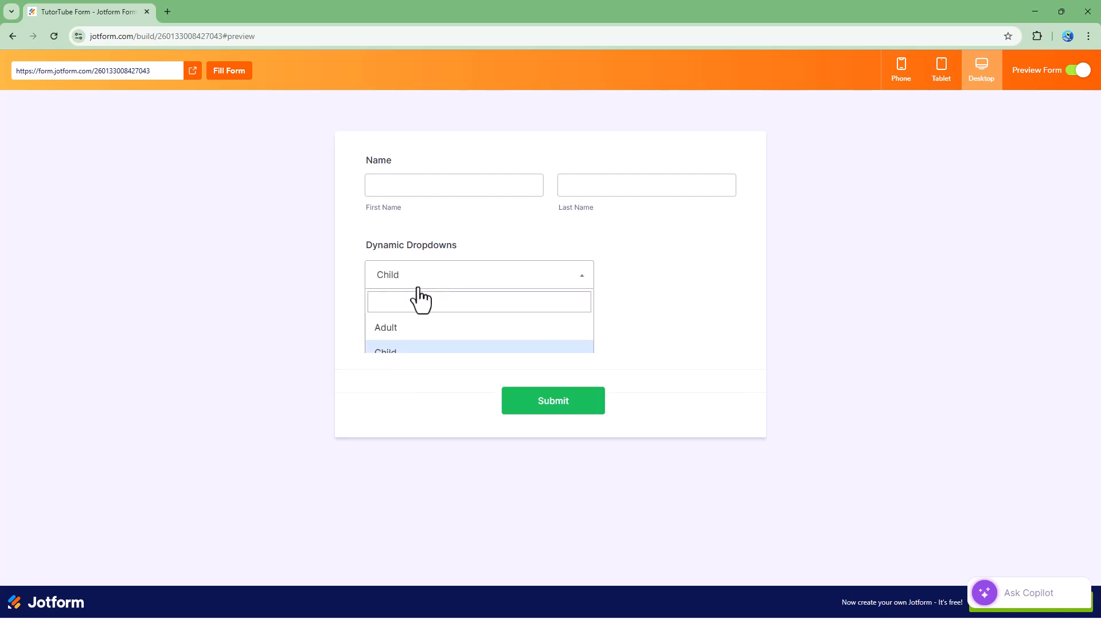
left_click(418, 328)
left_click(429, 281)
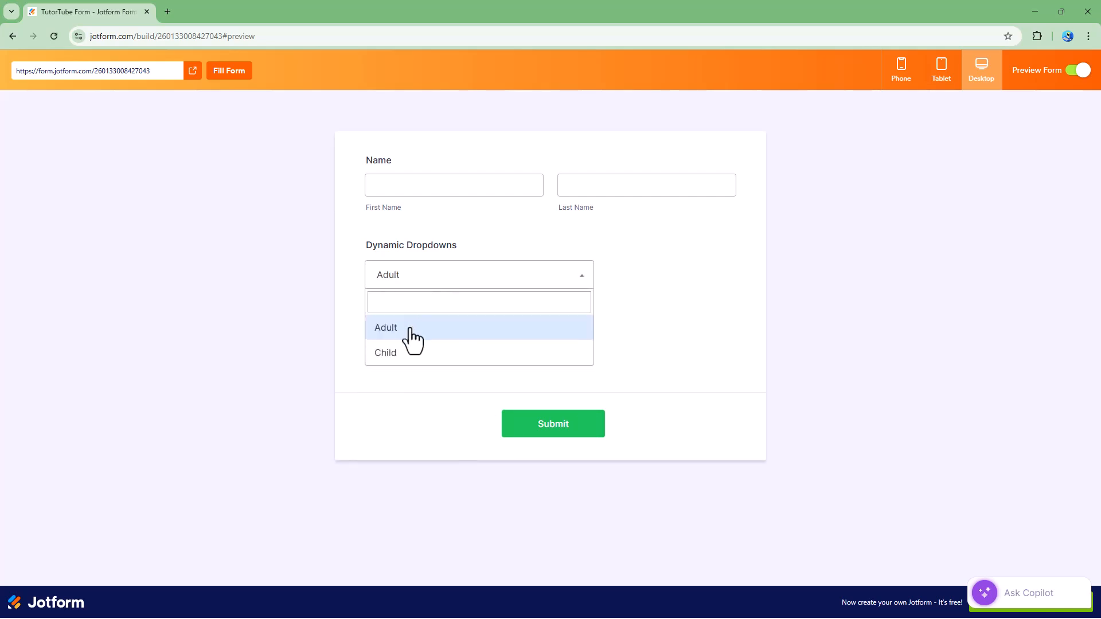
left_click(414, 331)
Test the adult choices by switching between Veg and Non Veg and selecting Light Non Veg Meal
left_click(423, 314)
left_click(414, 385)
left_click(418, 315)
left_click(413, 361)
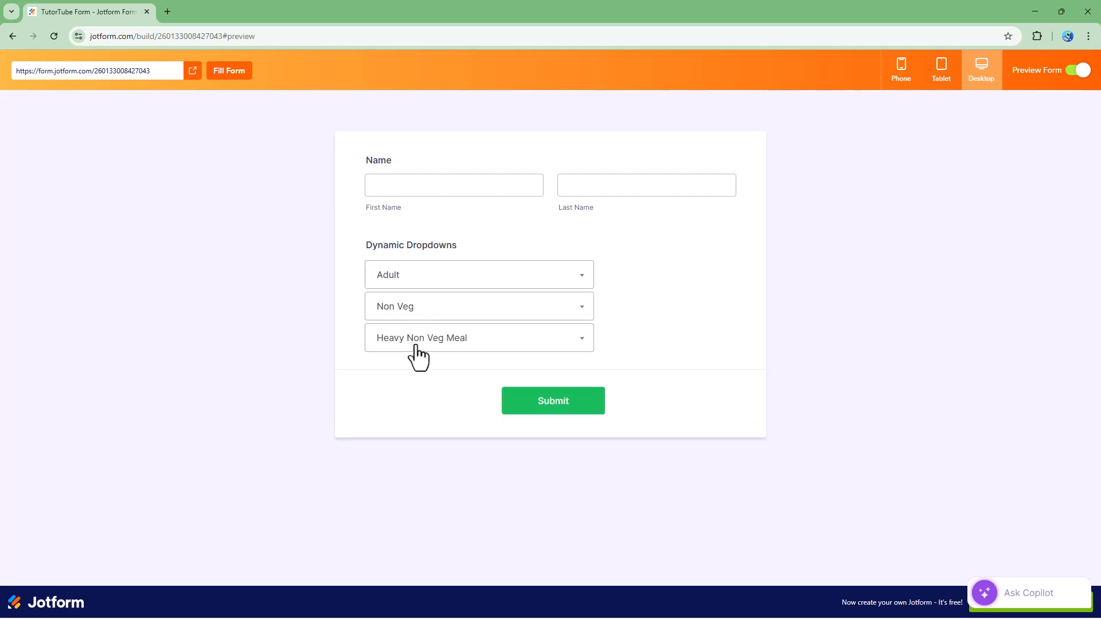
left_click(411, 347)
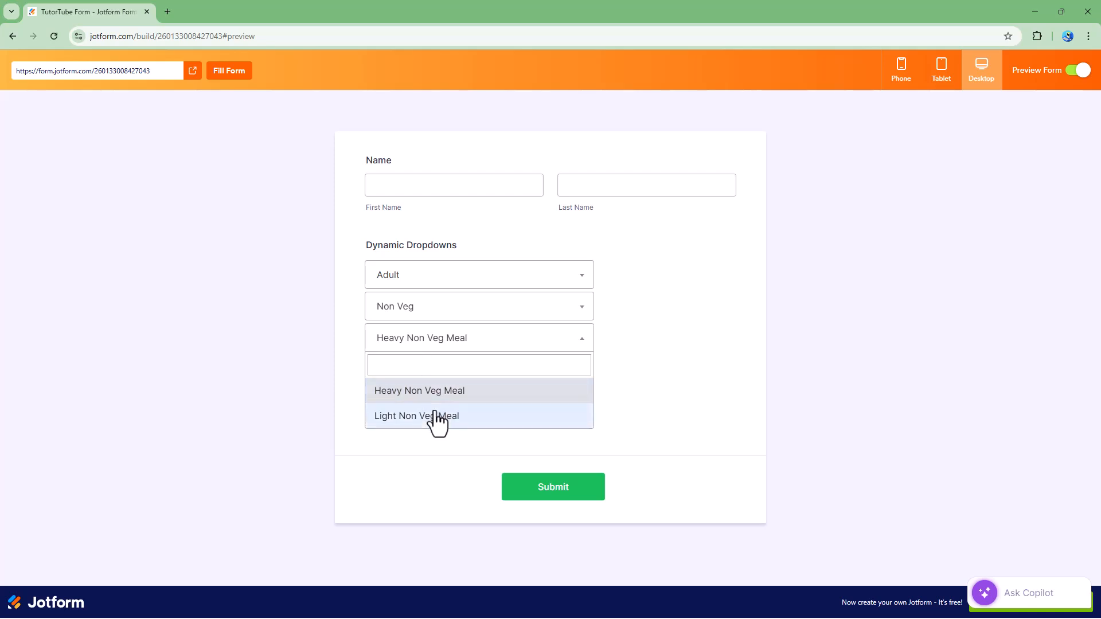
left_click(422, 423)
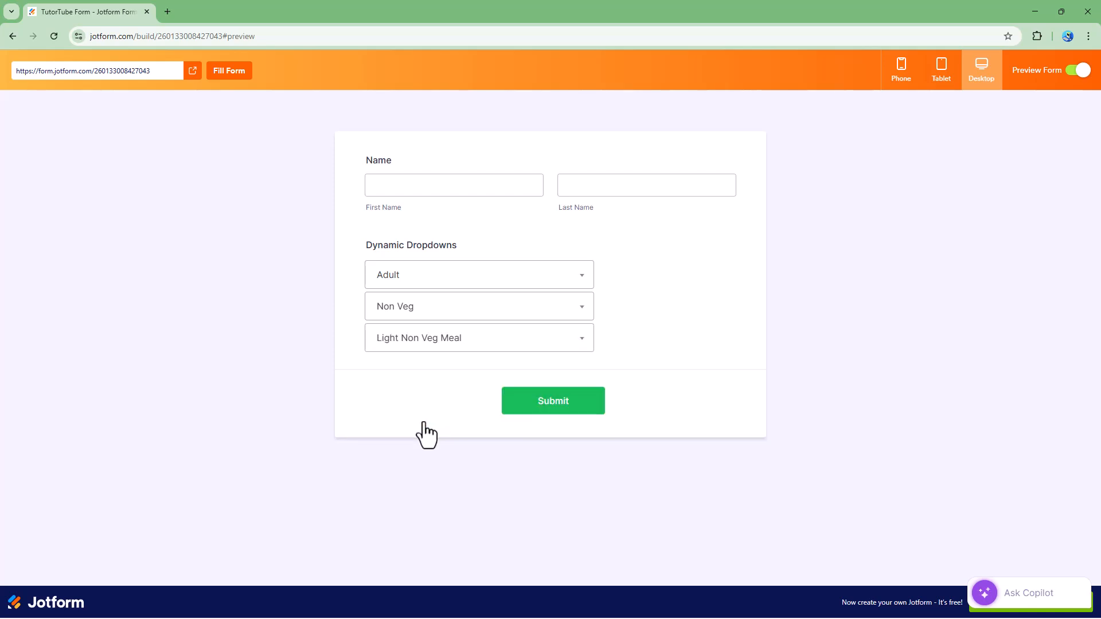
Test the child choices by selecting Child and its Kids Special Veg Meal with Surprise option
left_click(430, 281)
left_click(409, 355)
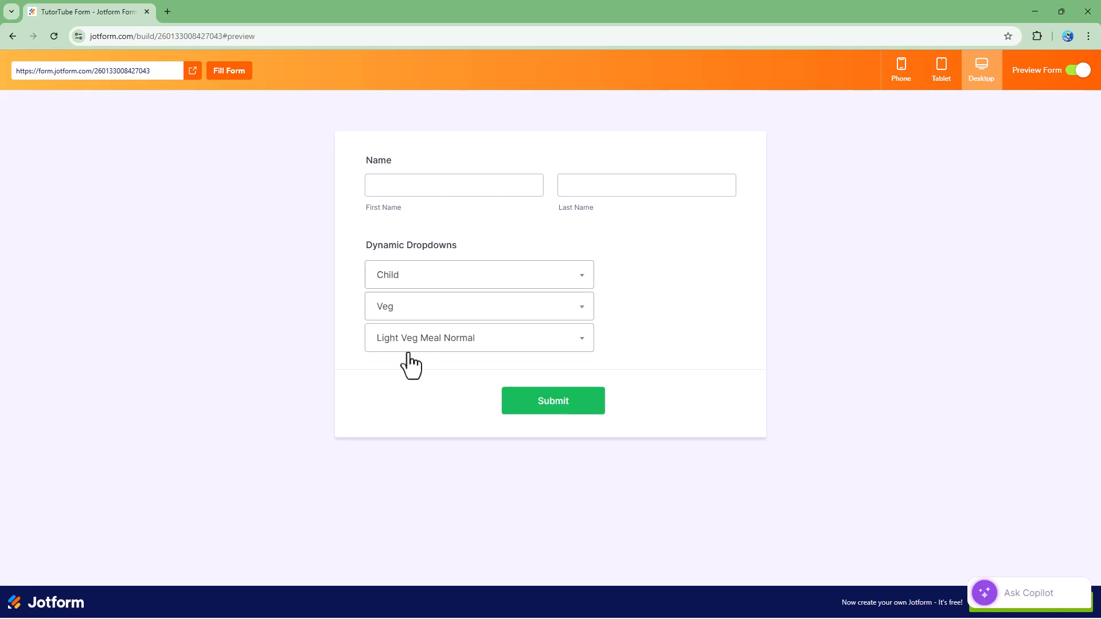
left_click(440, 347)
left_click(402, 417)
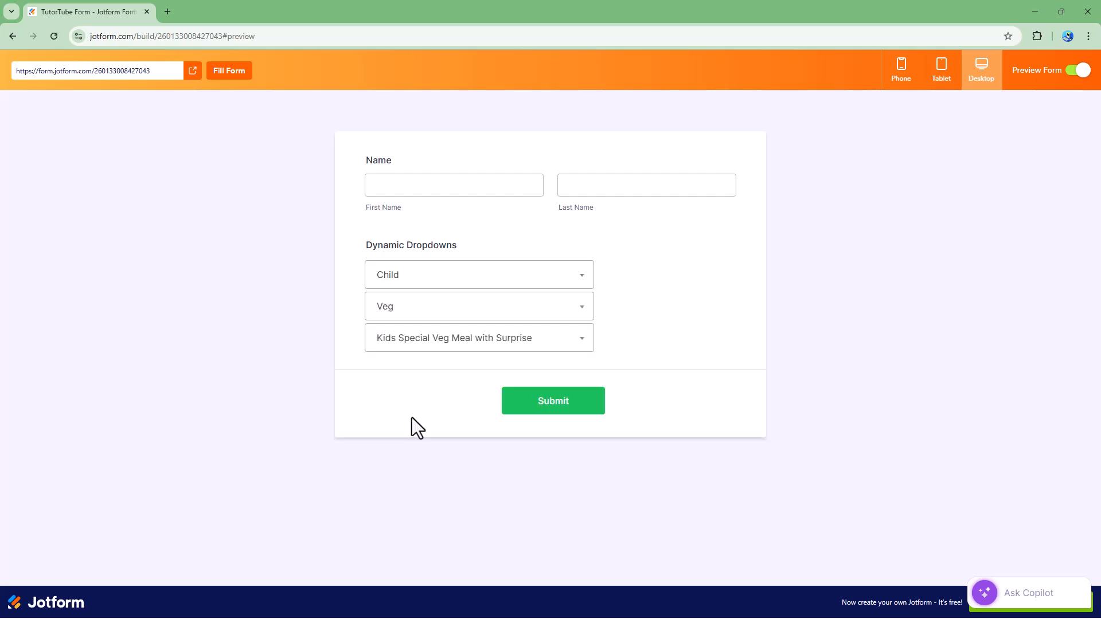
Switch the child's meal type to Non Veg and back to Veg, and check the meal options
left_click(430, 310)
left_click(417, 385)
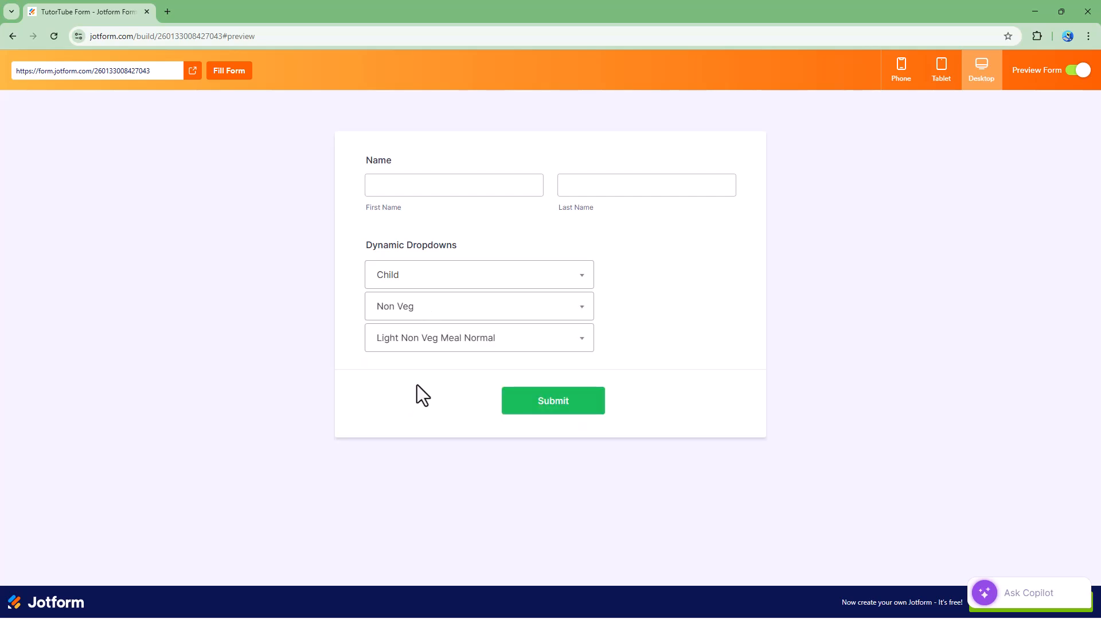
left_click(438, 318)
left_click(424, 360)
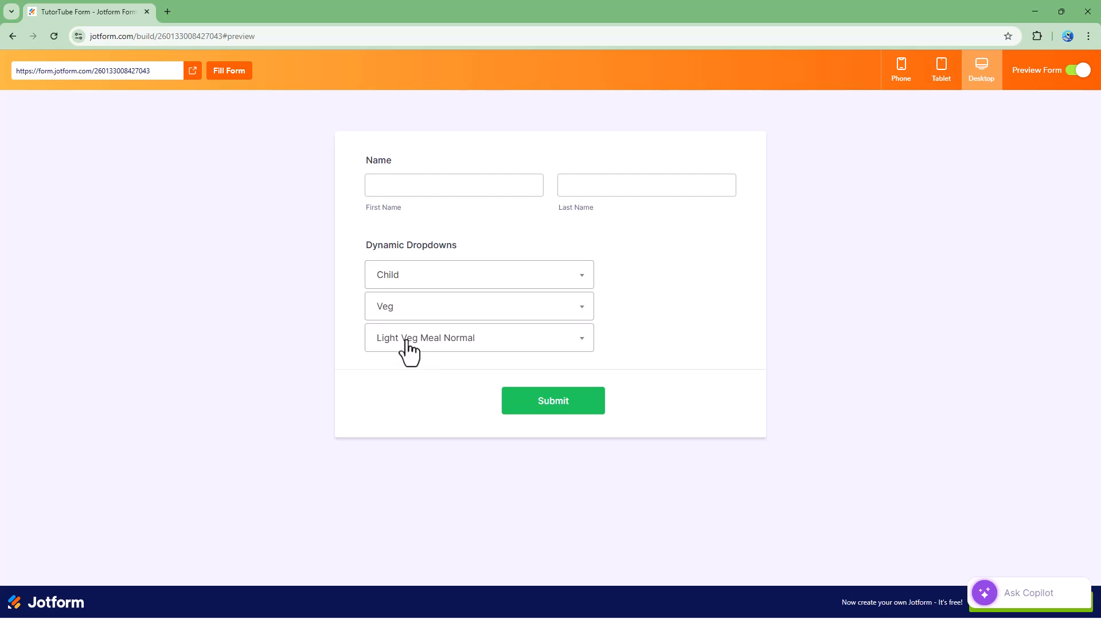
left_click(424, 341)
Set the first dropdown back to Adult and leave the form preview
left_click(436, 277)
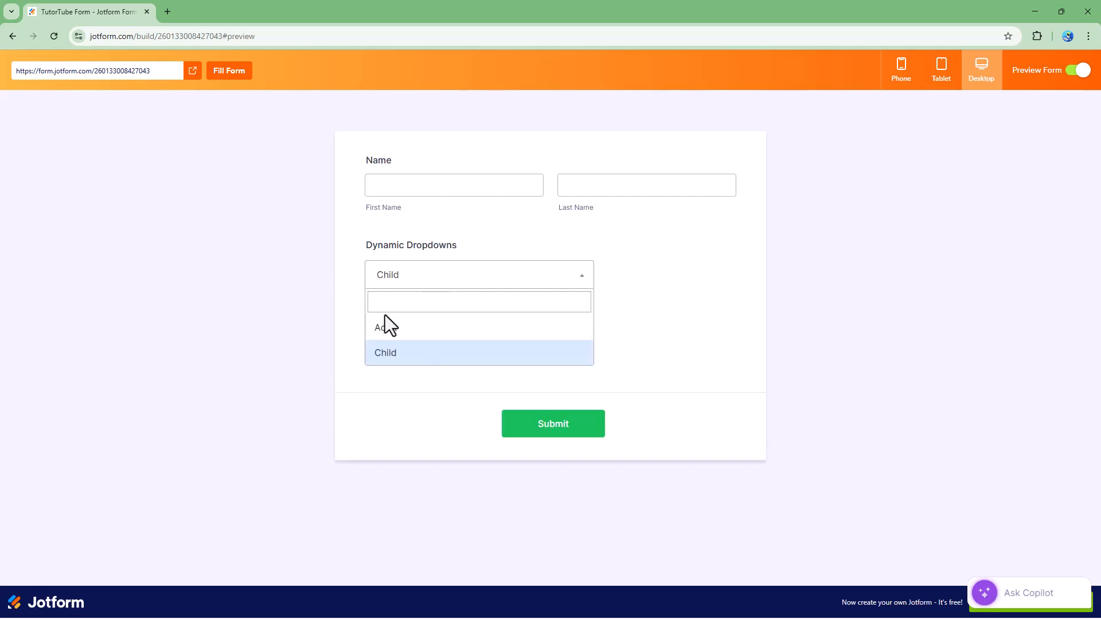
left_click(508, 330)
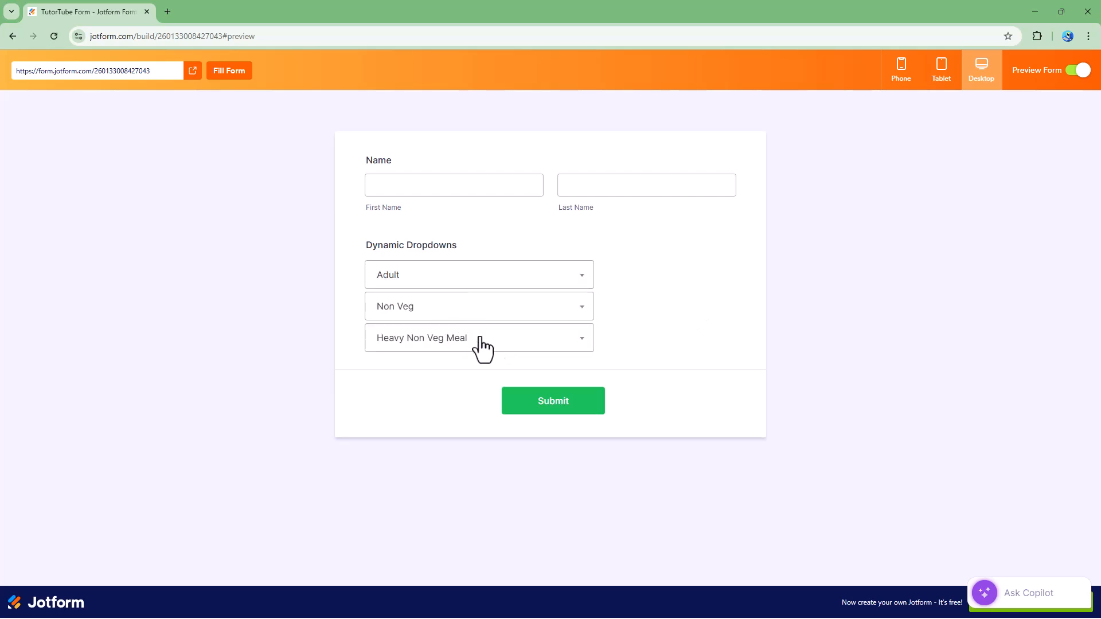
left_click(1079, 71)
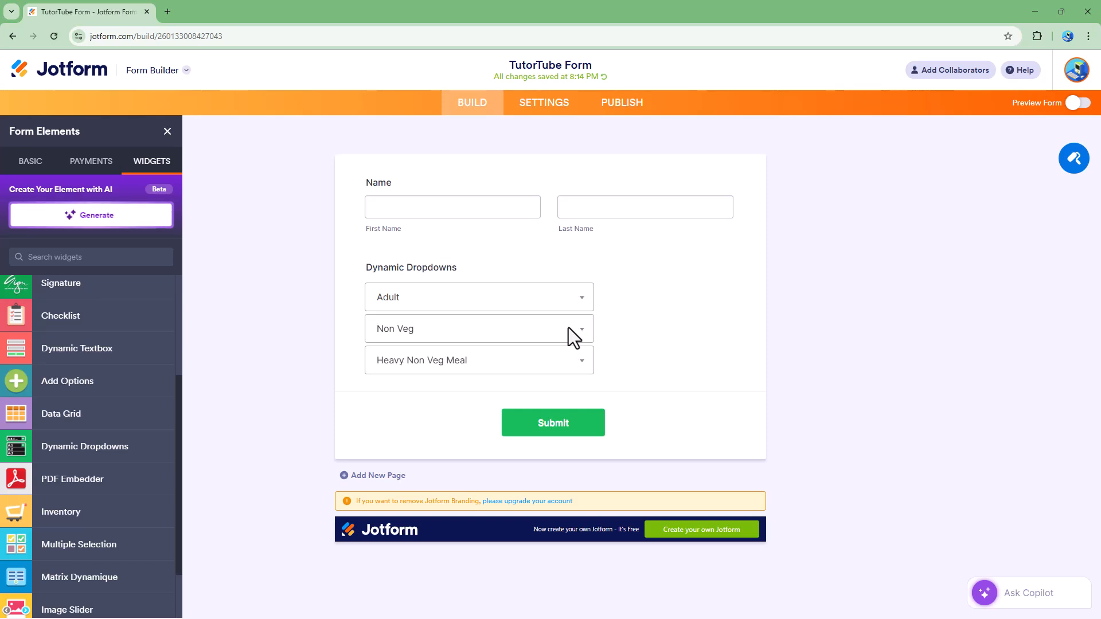
Reopen the Dynamic Dropdowns widget settings and enter a hyphen (-) as the separator
left_click(531, 270)
left_click(758, 317)
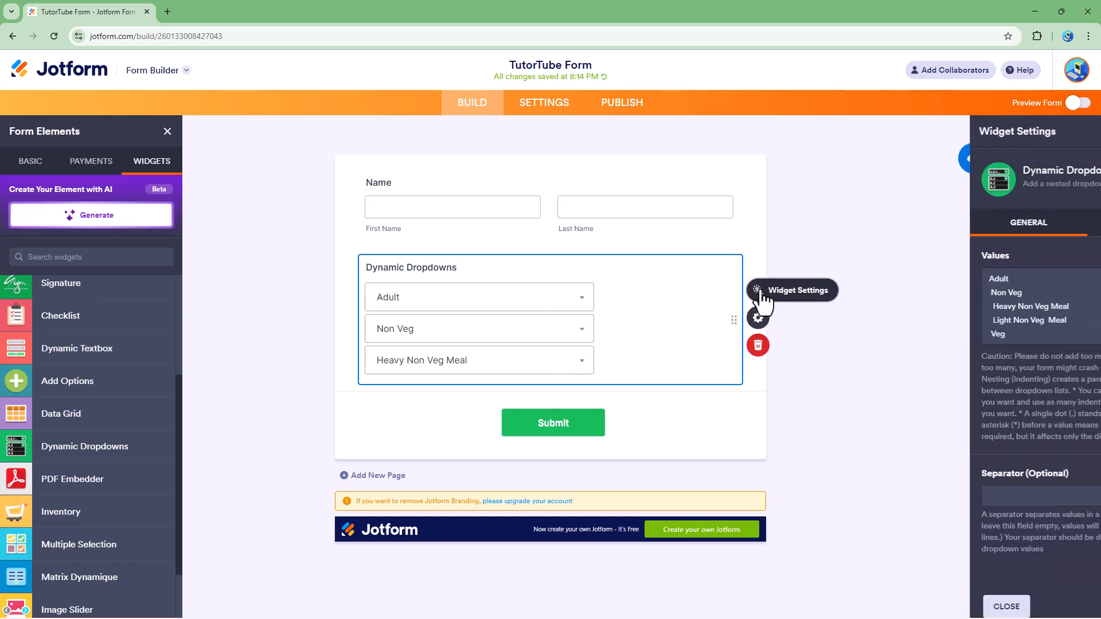
left_click(921, 496)
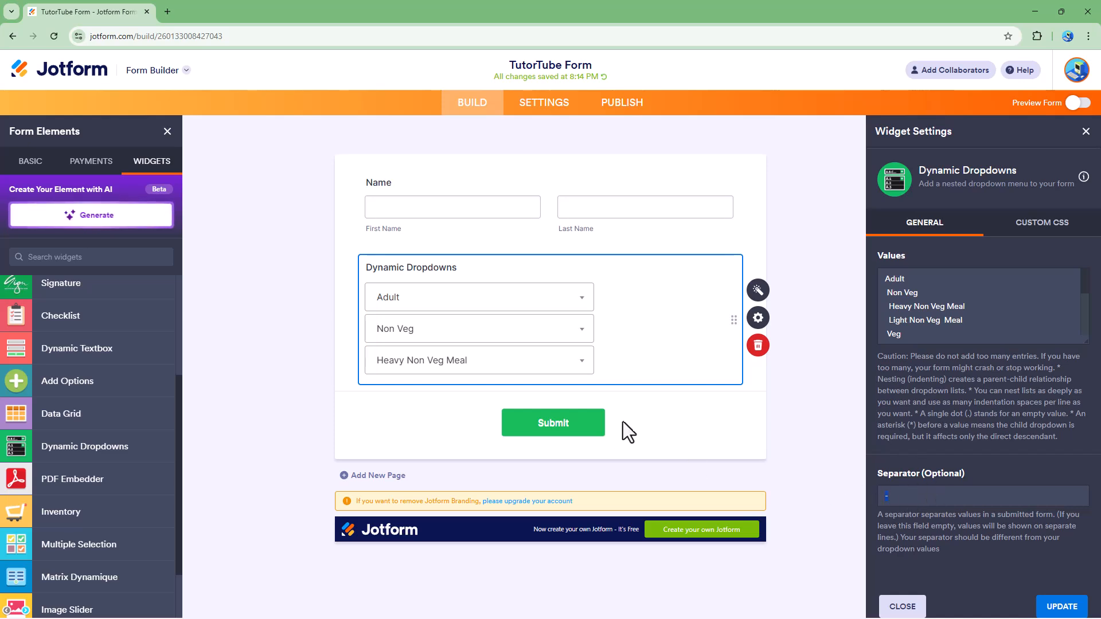
Look at the widget's custom CSS settings, close them, and open the question properties
left_click(1038, 236)
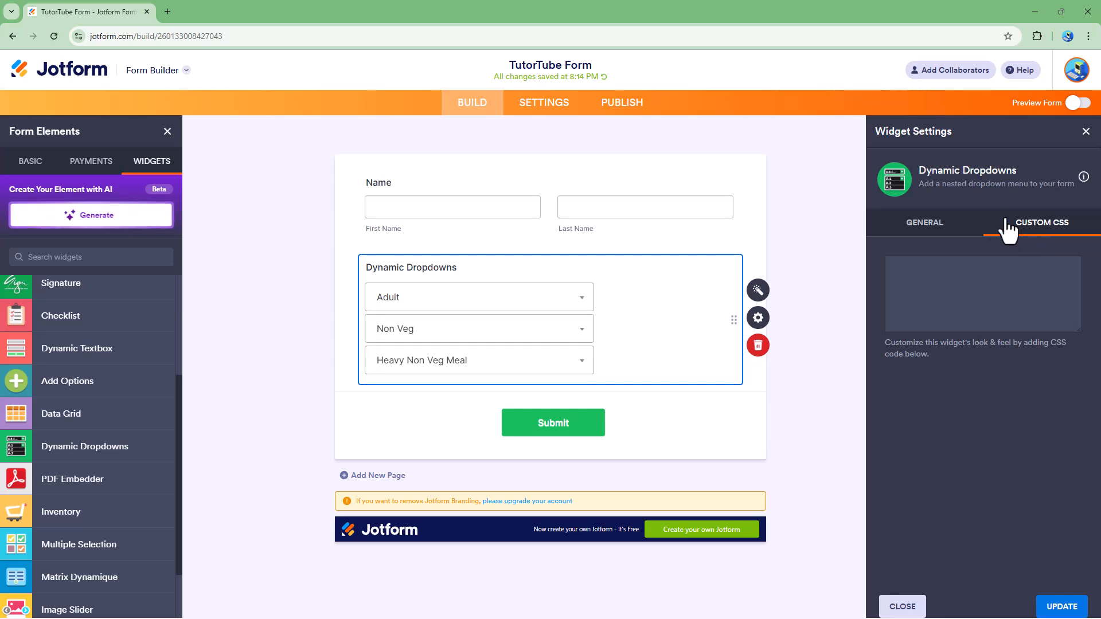
left_click(1085, 131)
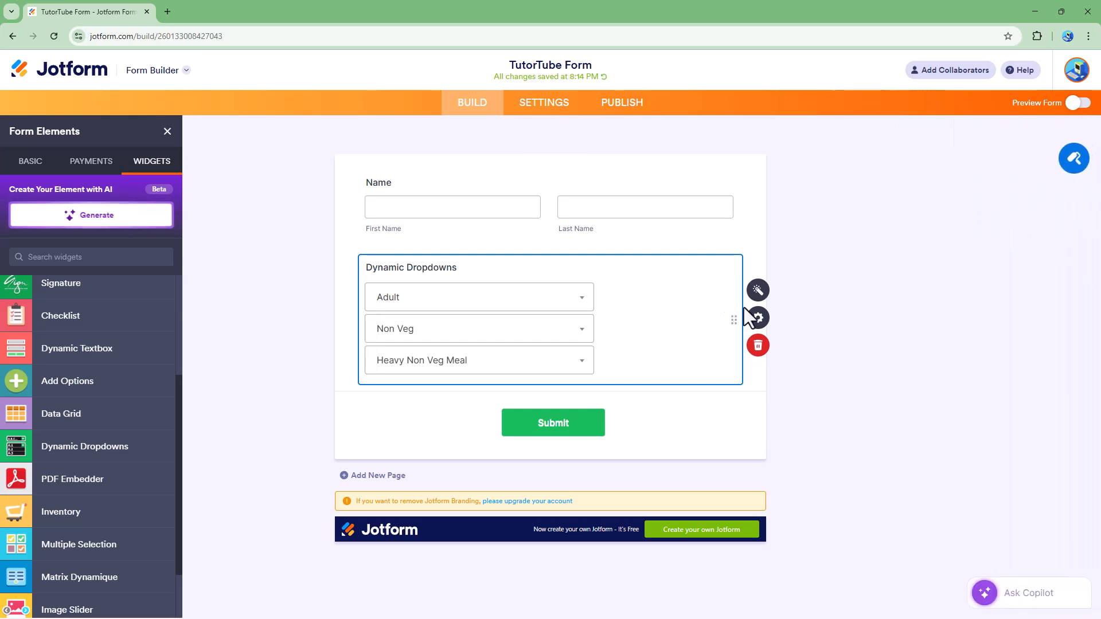
left_click(760, 324)
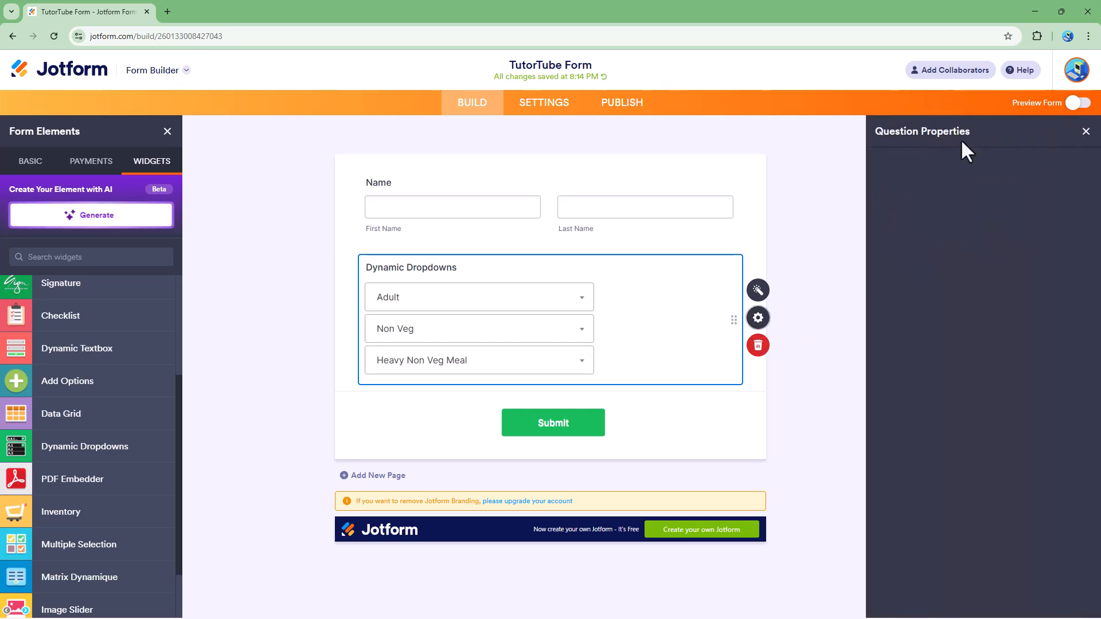
Try out the alignment options for the Dynamic Dropdowns widget and set its alignment to Center
left_click(924, 213)
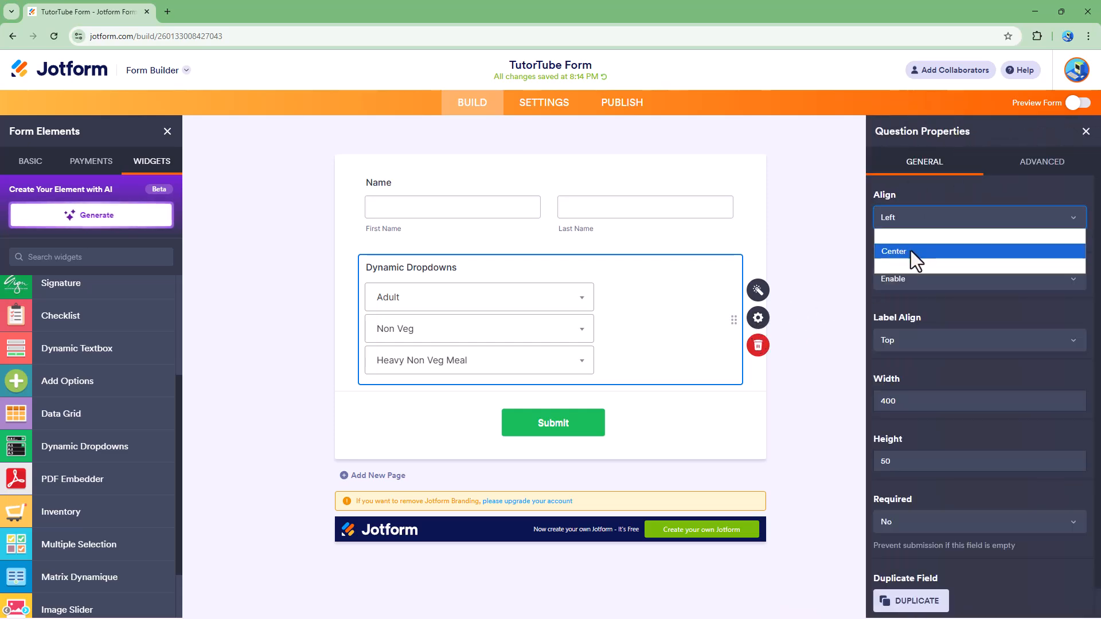
left_click(910, 250)
left_click(920, 214)
left_click(902, 265)
left_click(918, 222)
left_click(915, 248)
Disable the Dynamic Dropdowns widget's label and enable it again
left_click(922, 275)
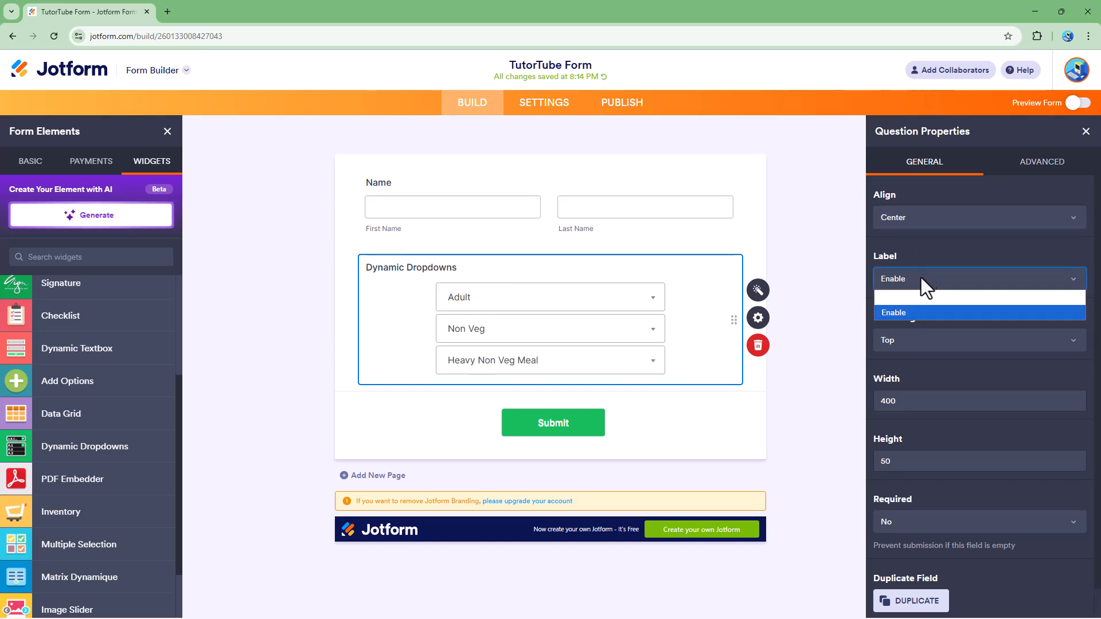
left_click(913, 301)
left_click(916, 280)
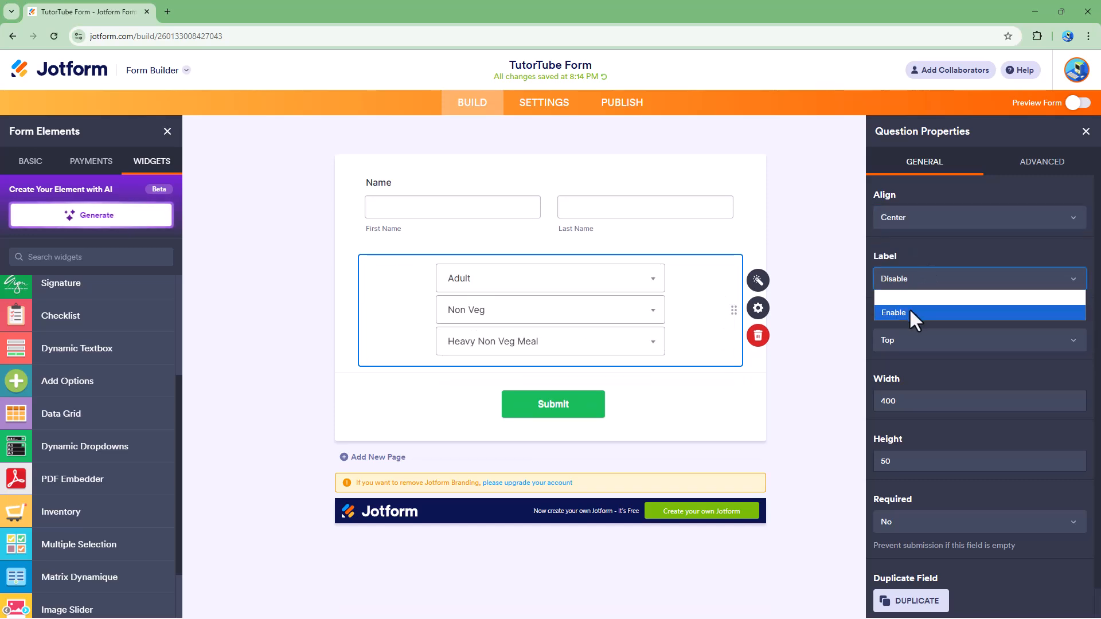
left_click(910, 311)
Try the label alignment options Right and Top for the widget, ending on Right
left_click(920, 338)
left_click(918, 374)
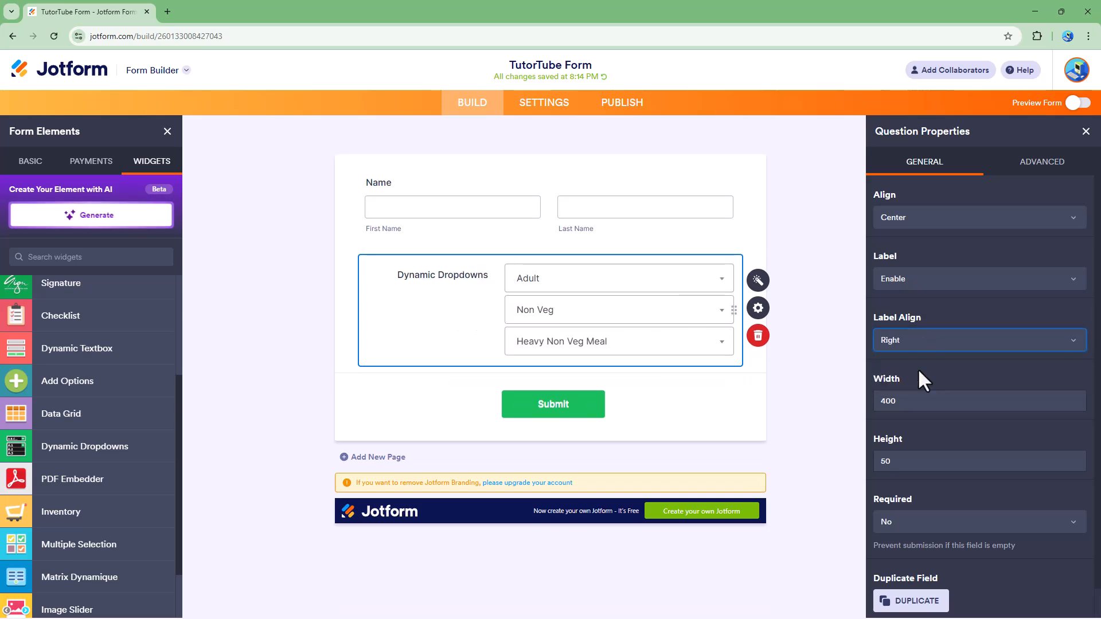
left_click(912, 340)
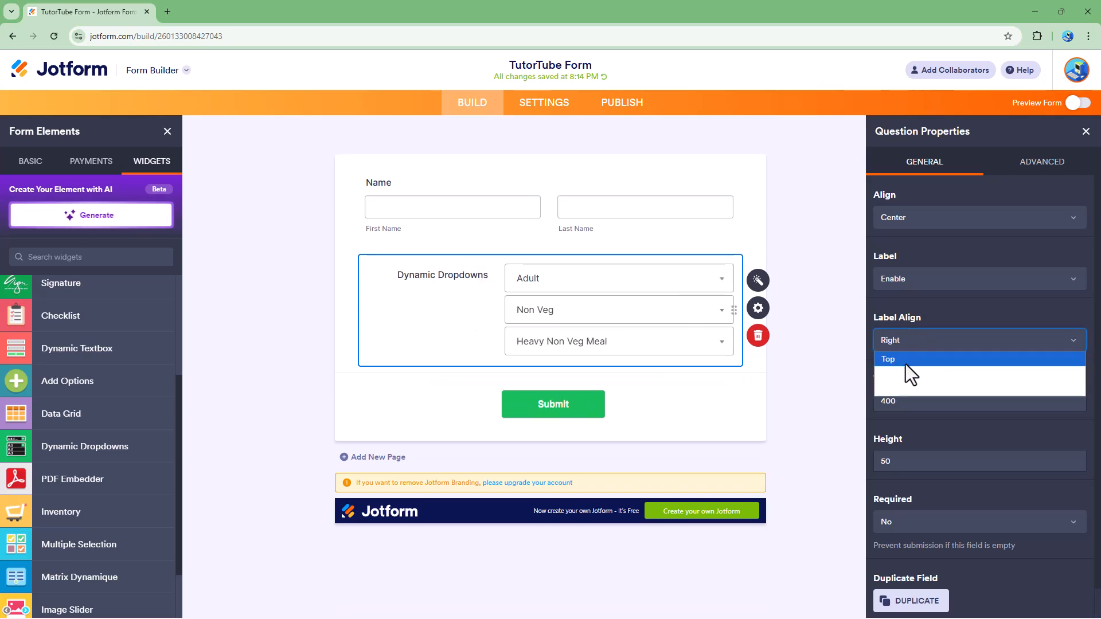
left_click(906, 362)
left_click(912, 340)
left_click(906, 374)
left_click(911, 342)
left_click(910, 380)
left_click(909, 343)
left_click(903, 371)
Try a width of 350 for the widget and set the width back to 400
left_click(896, 399)
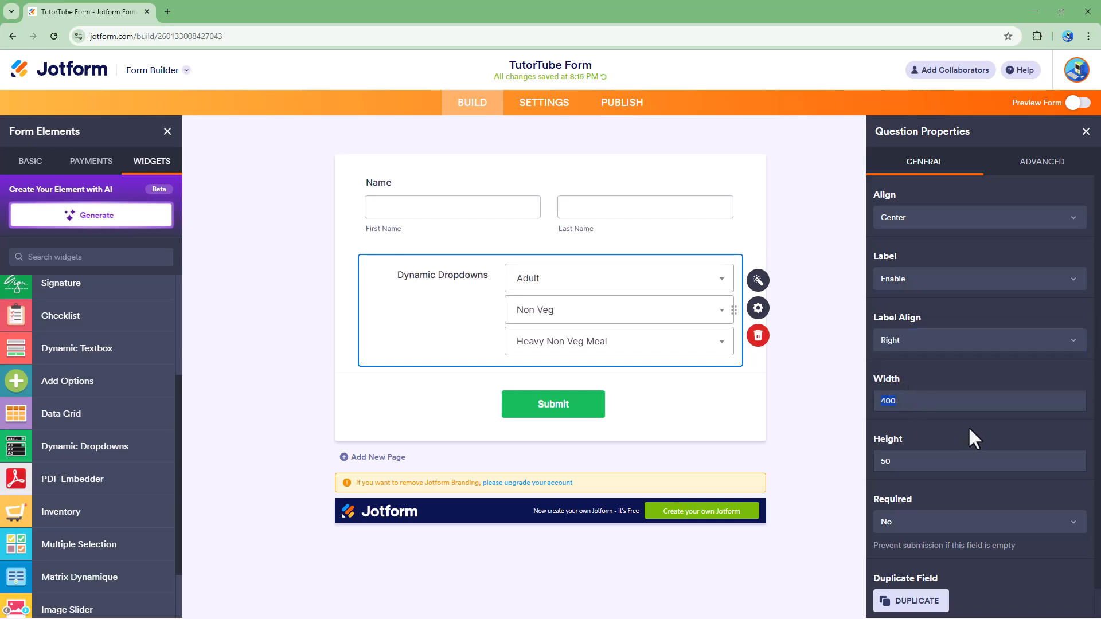
type("350")
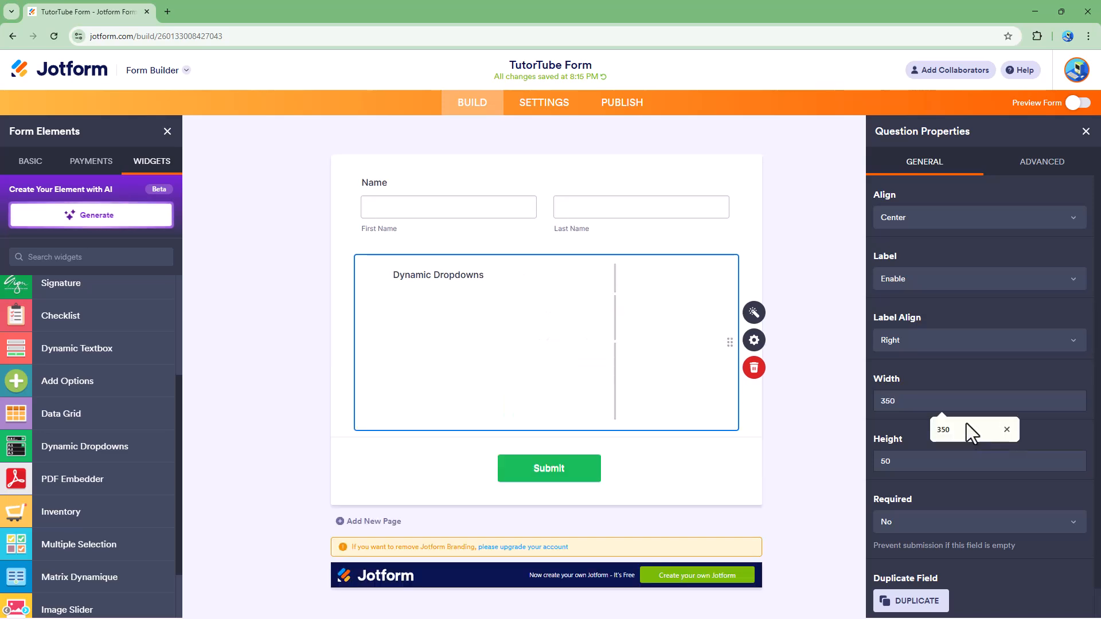
left_click(972, 342)
left_click(915, 407)
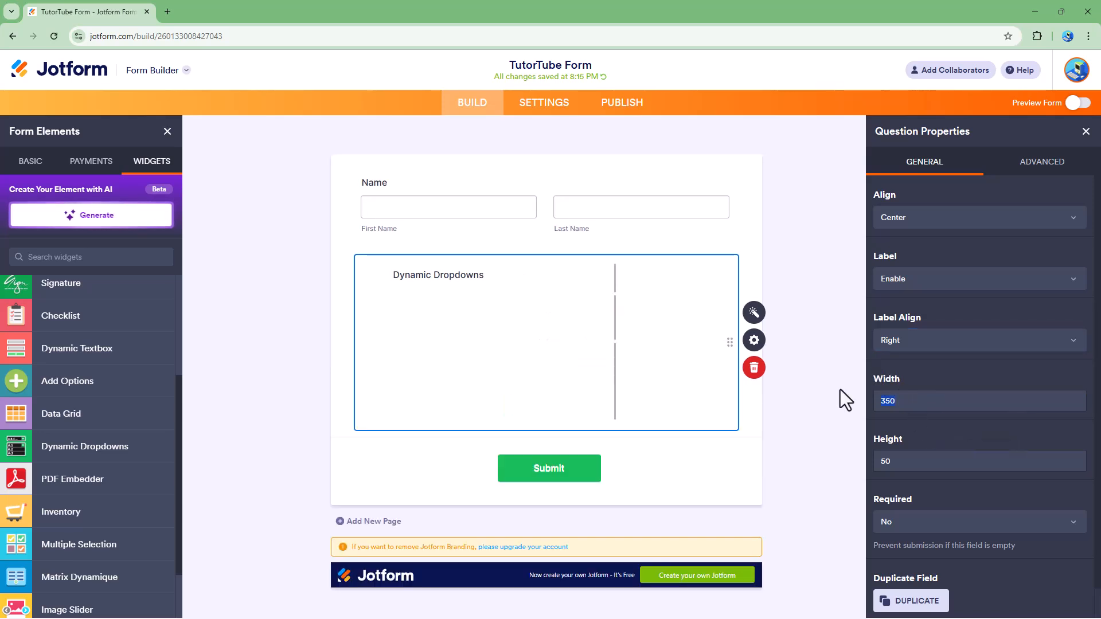
type("400")
Set the widget's label alignment to Top and re-enter its width as 400
left_click(930, 342)
left_click(910, 383)
left_click(930, 340)
left_click(912, 359)
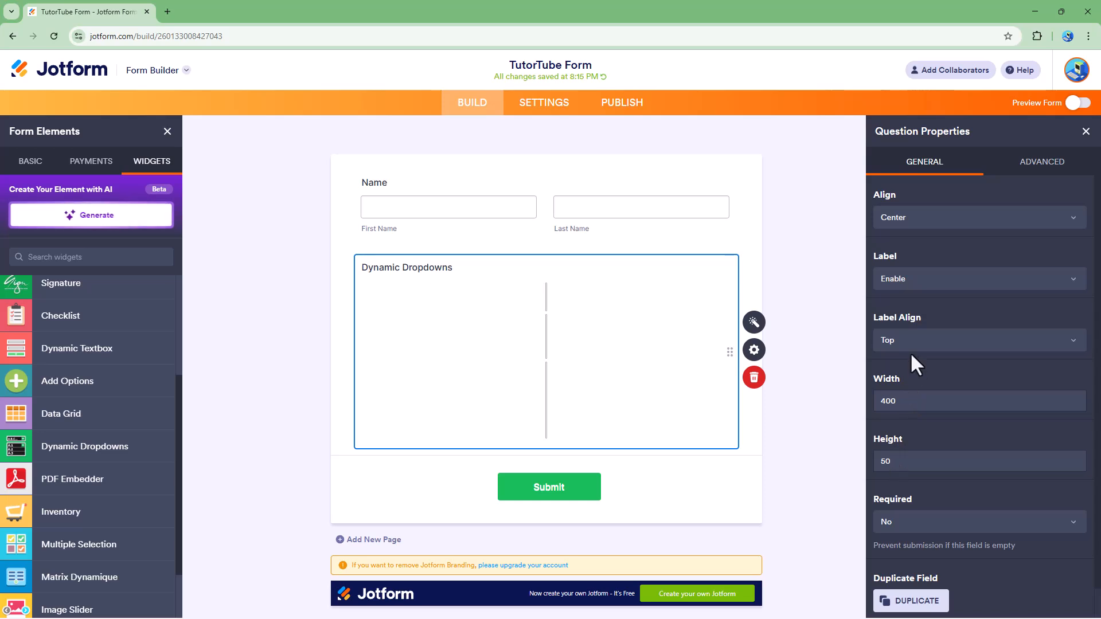
left_click(904, 400)
key("BackSpace")
key("BackSpace")
key("BackSpace")
type("400")
Duplicate the Dynamic Dropdowns widget and delete the original, distorted field from the form
left_click(913, 599)
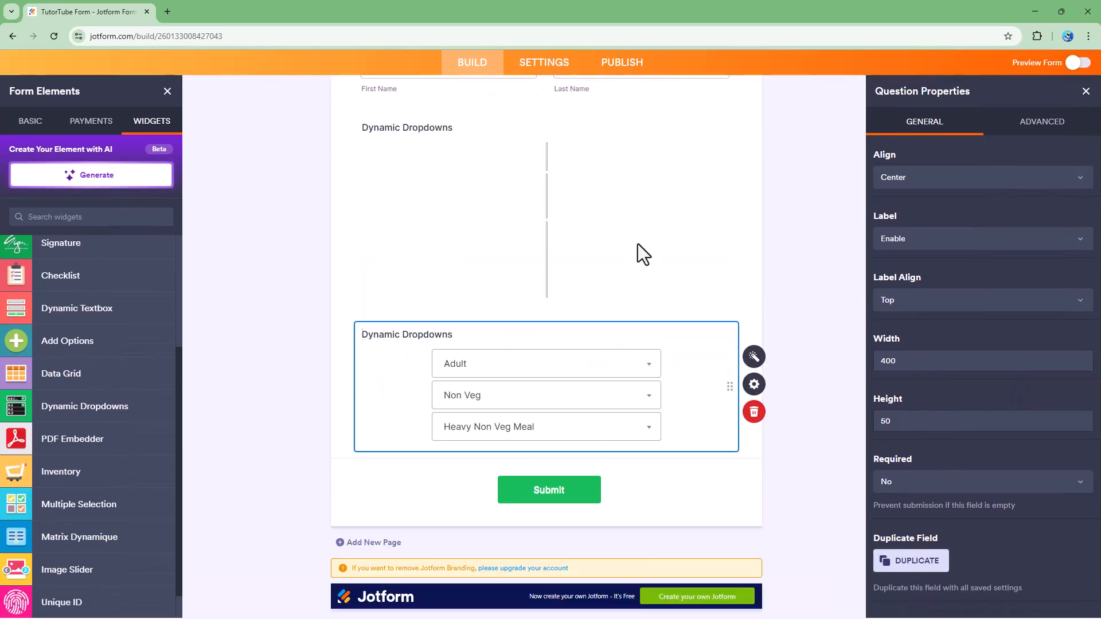
left_click(638, 243)
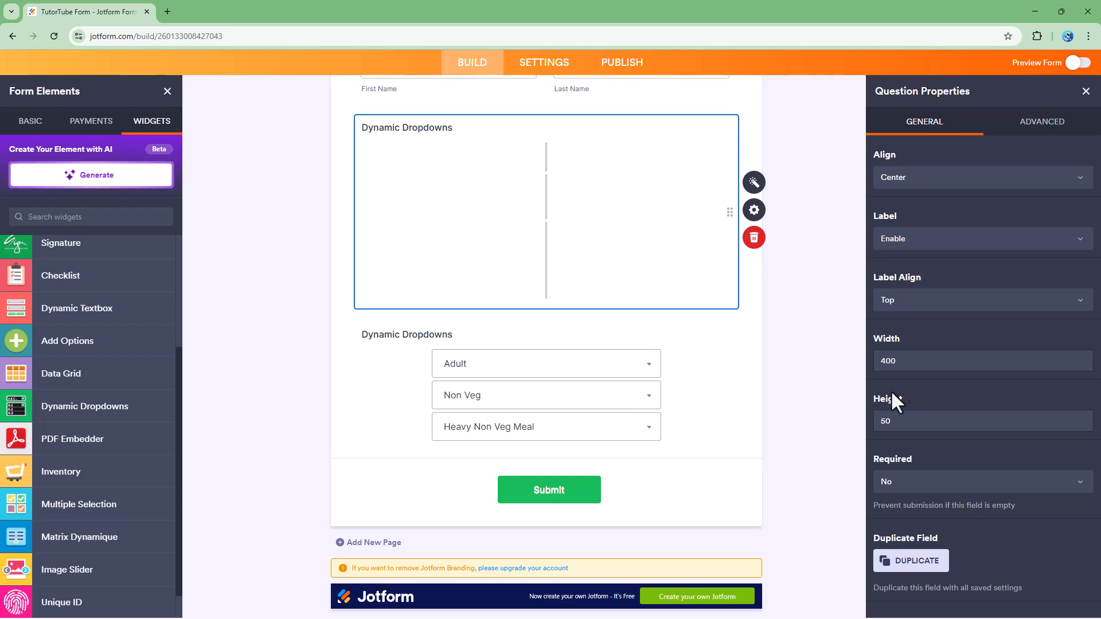
left_click(754, 237)
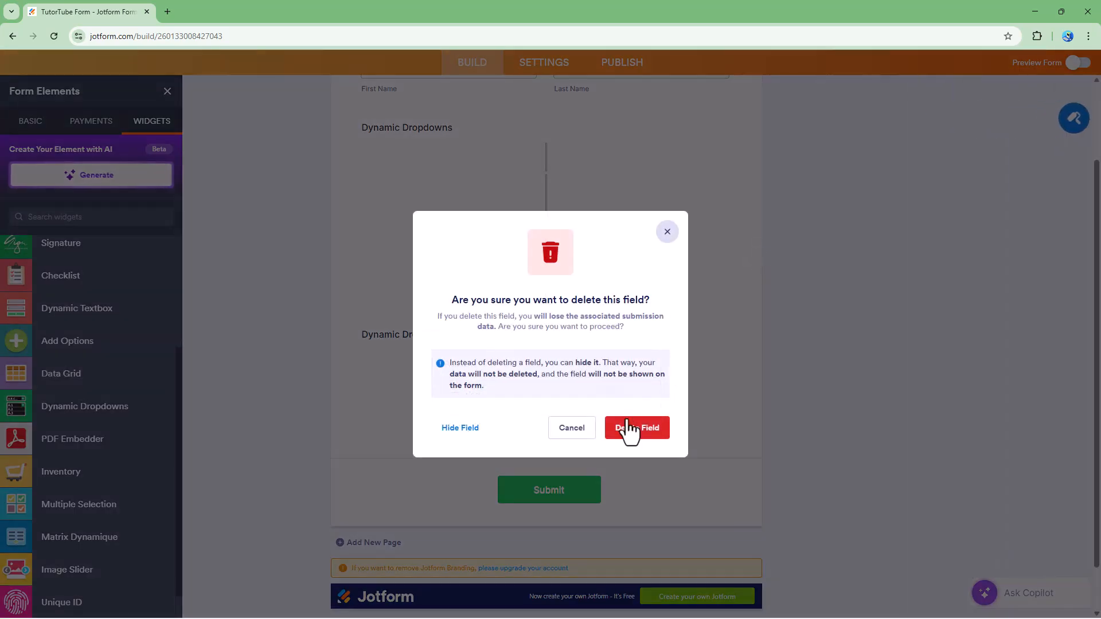
left_click(638, 427)
Set the remaining Dynamic Dropdowns widget's height to 100 after trying 60, and make the field required
left_click(674, 317)
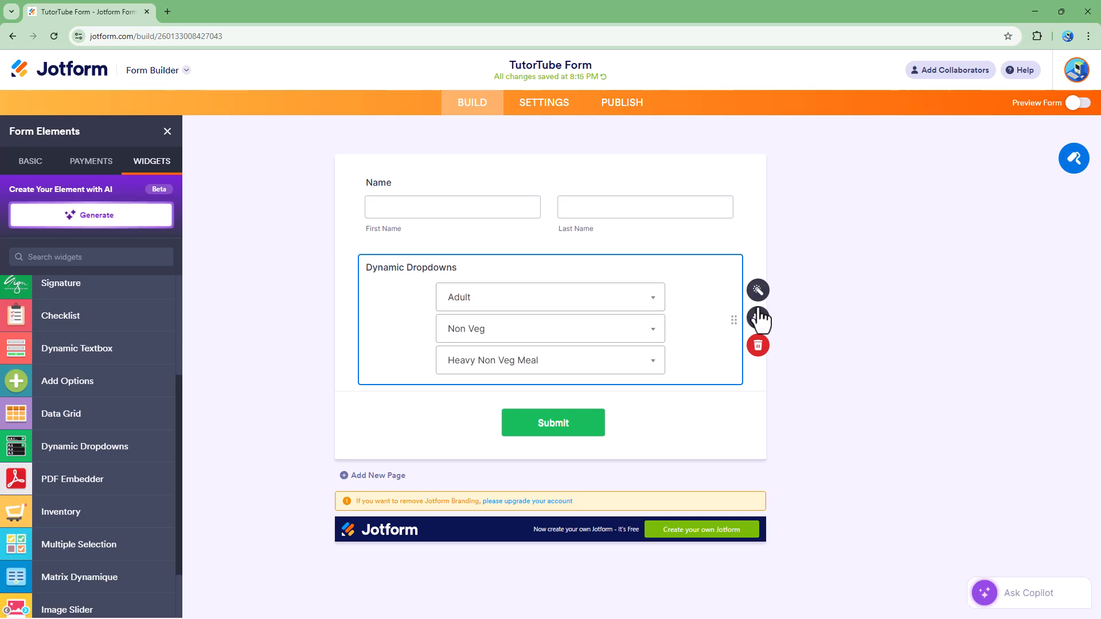
left_click(756, 321)
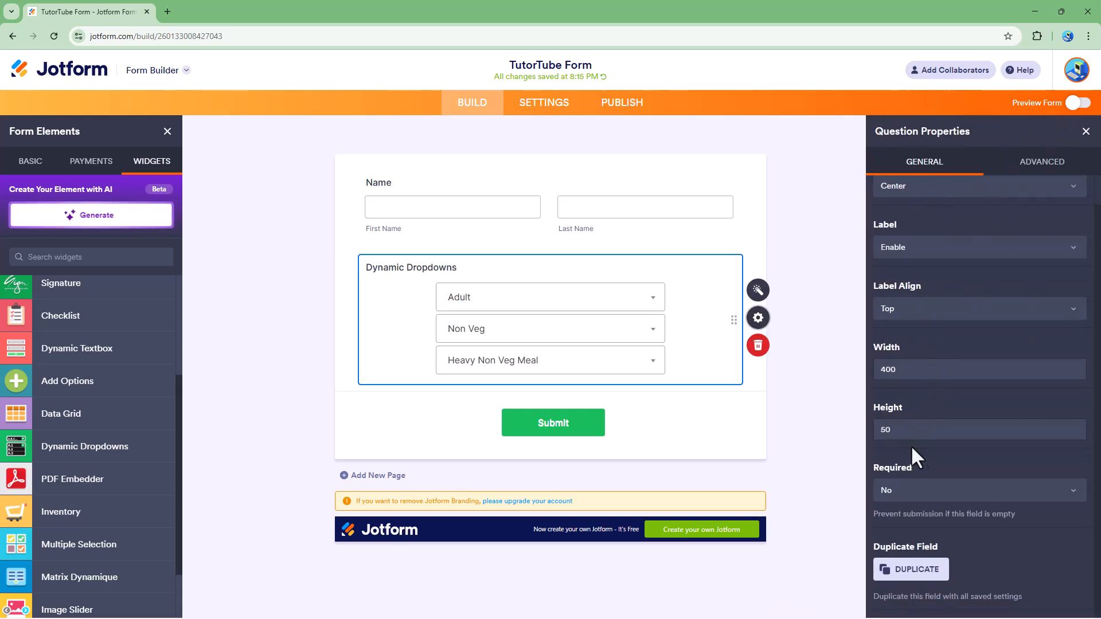
type("60")
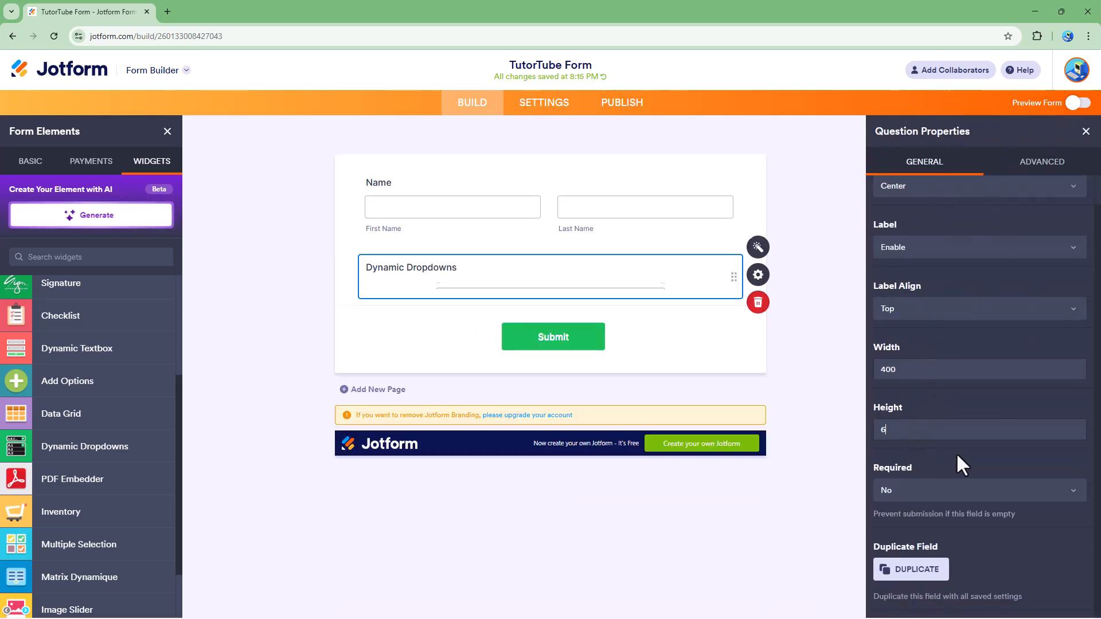
key("BackSpace")
key("BackSpace")
type("100")
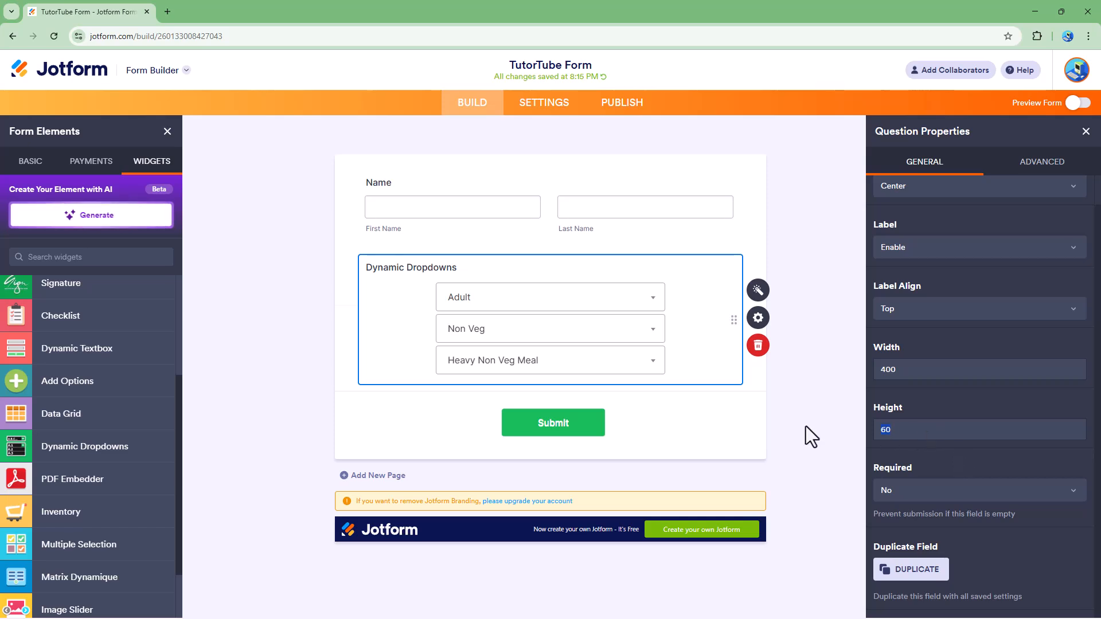
left_click(955, 484)
left_click(909, 524)
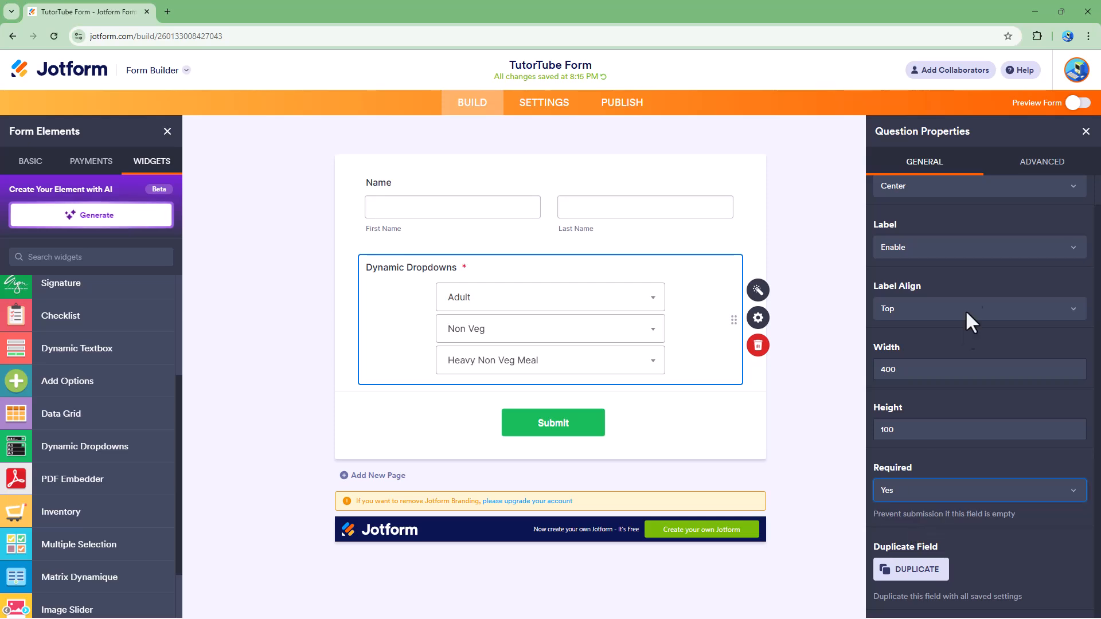
Rename the widget to Meal Selection in its advanced question properties
left_click(1039, 165)
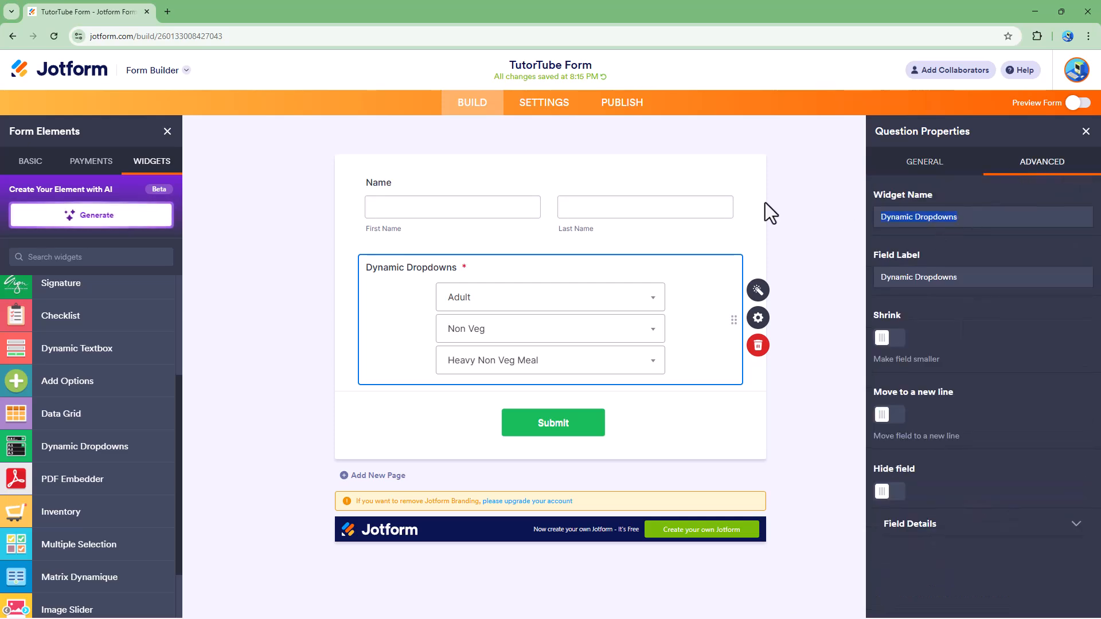
type("Food")
key("BackSpace")
key("BackSpace")
key("BackSpace")
key("BackSpace")
type("mea")
key("BackSpace")
key("BackSpace")
key("BackSpace")
type("Meal Selection")
Copy the widget name Meal Selection into the Field Label, replacing its text
triple_click(974, 216)
key("ctrl+c")
key("ctrl+a")
key("ctrl+v")
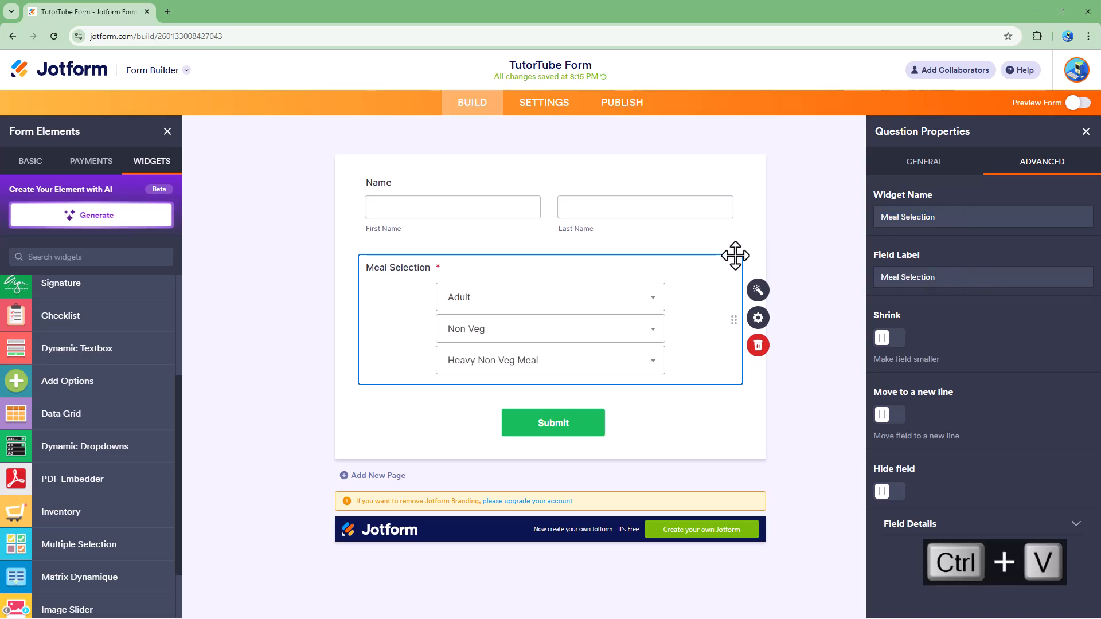
Shrink the Meal Selection field and duplicate it
left_click(889, 337)
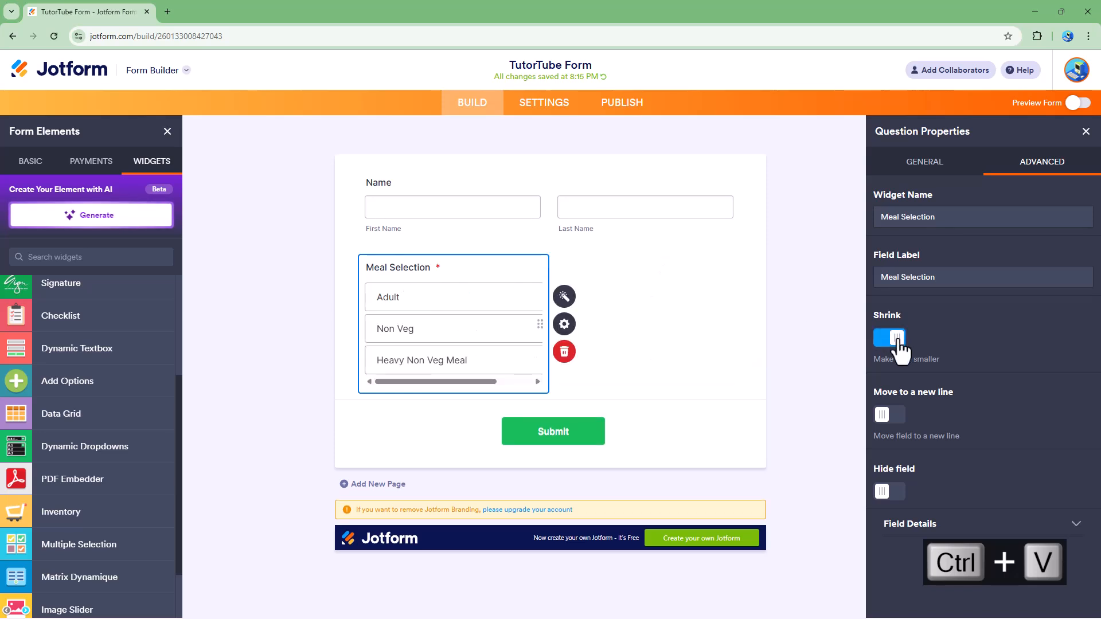
left_click(943, 167)
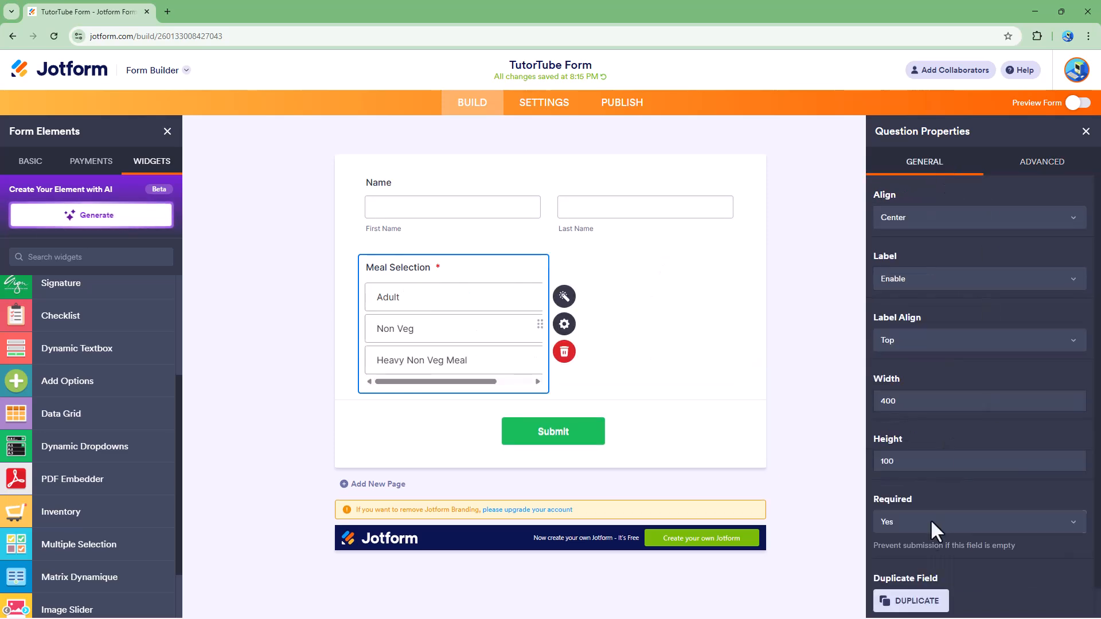
left_click(913, 601)
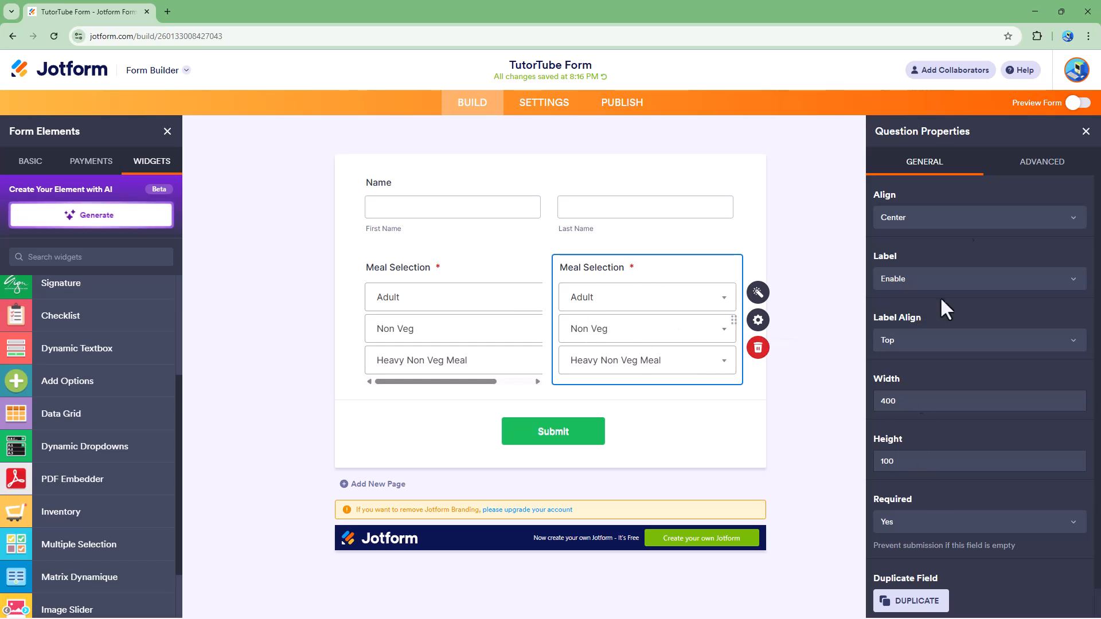
Move the duplicate Meal Selection field to a new line, hide it, and expand its field details
left_click(1023, 172)
left_click(895, 415)
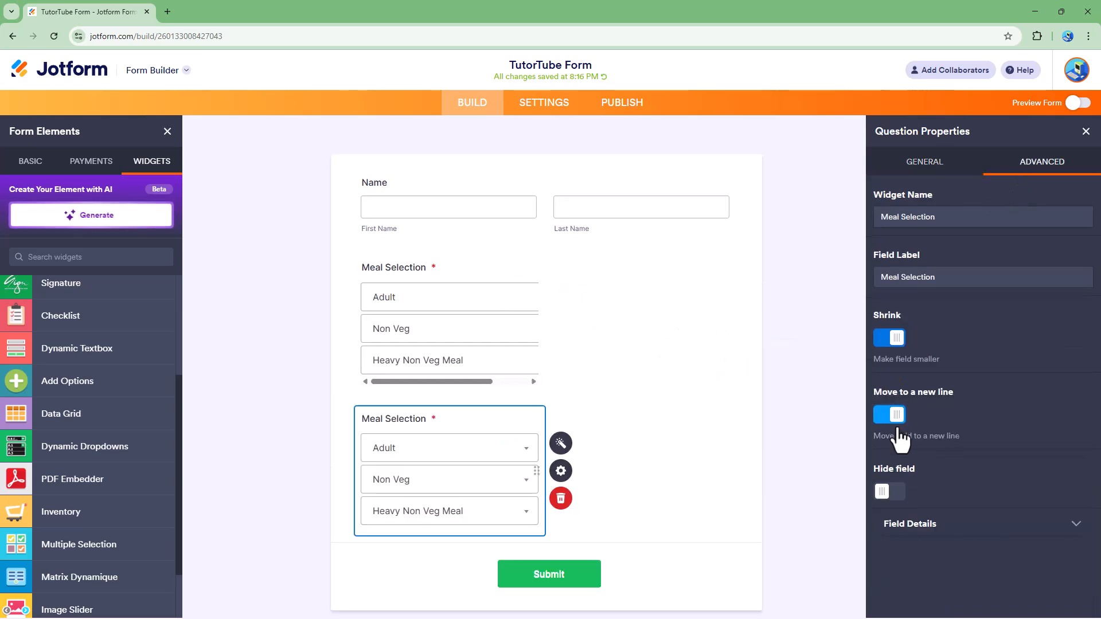
left_click(891, 492)
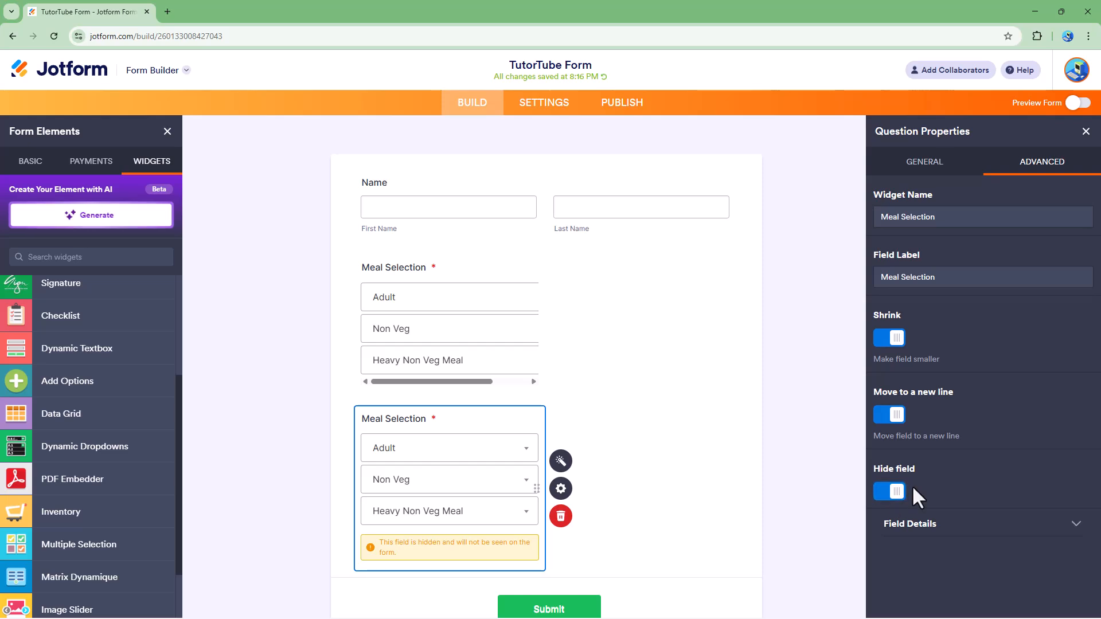
left_click(934, 528)
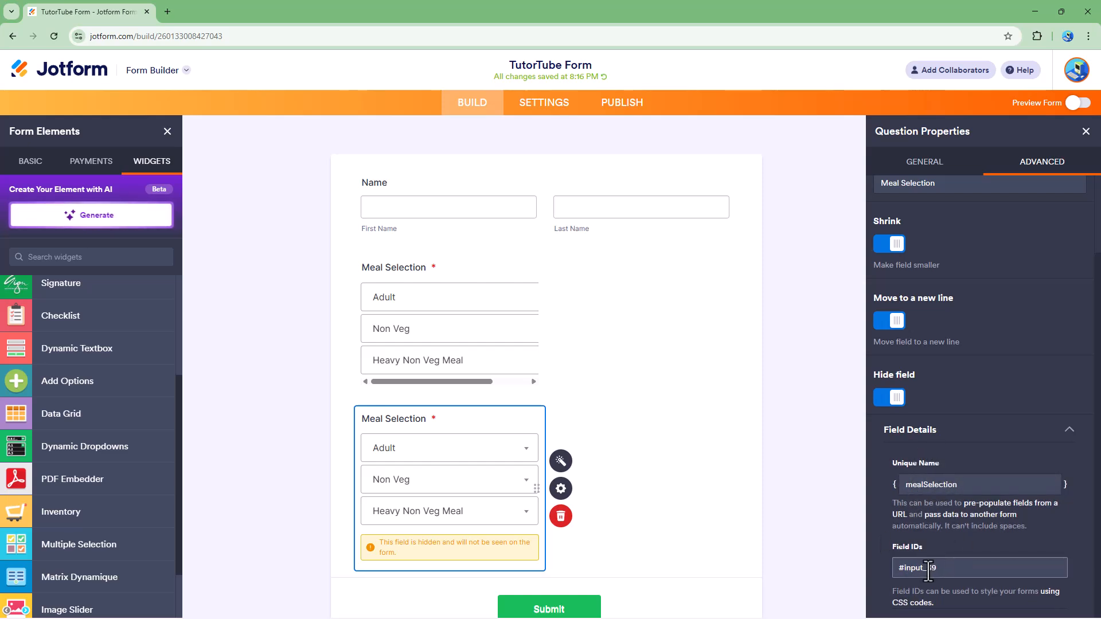
Delete the duplicate Meal Selection field, turn off Shrink for the remaining one, and close its properties
left_click(561, 517)
left_click(656, 430)
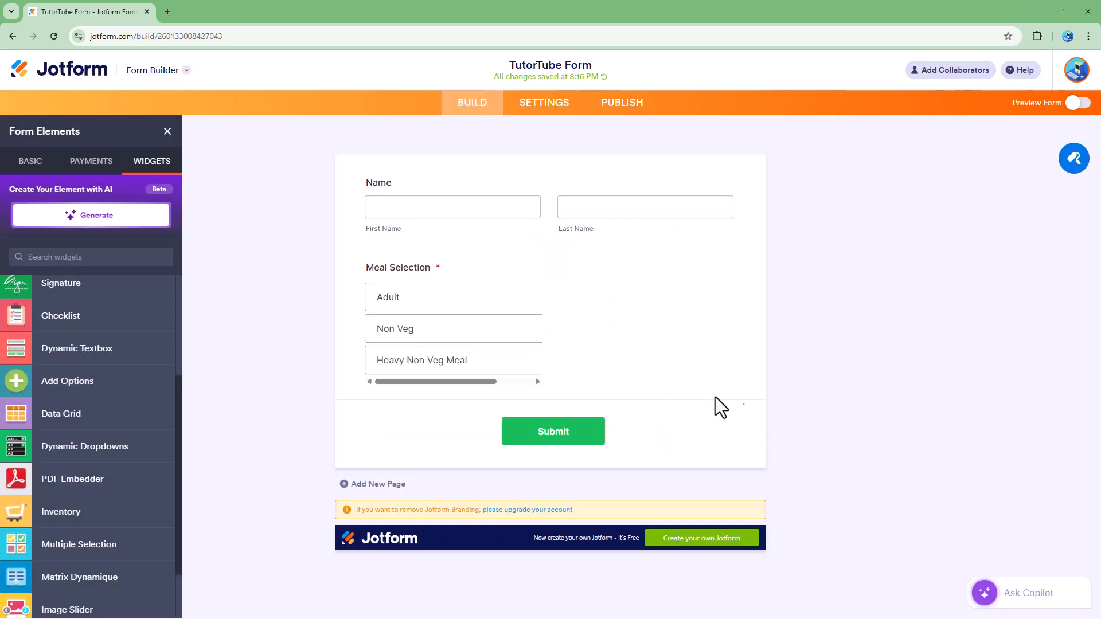
left_click(516, 302)
left_click(564, 324)
scroll(917, 367, "down", 1)
scroll(933, 378, "up", 1)
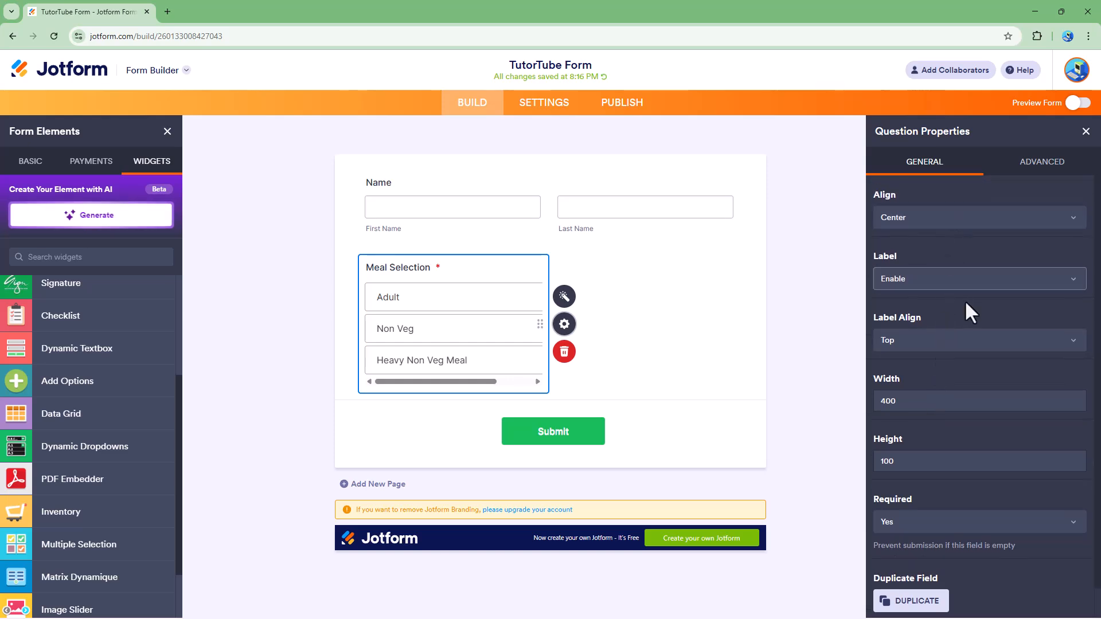
left_click(1033, 181)
left_click(888, 339)
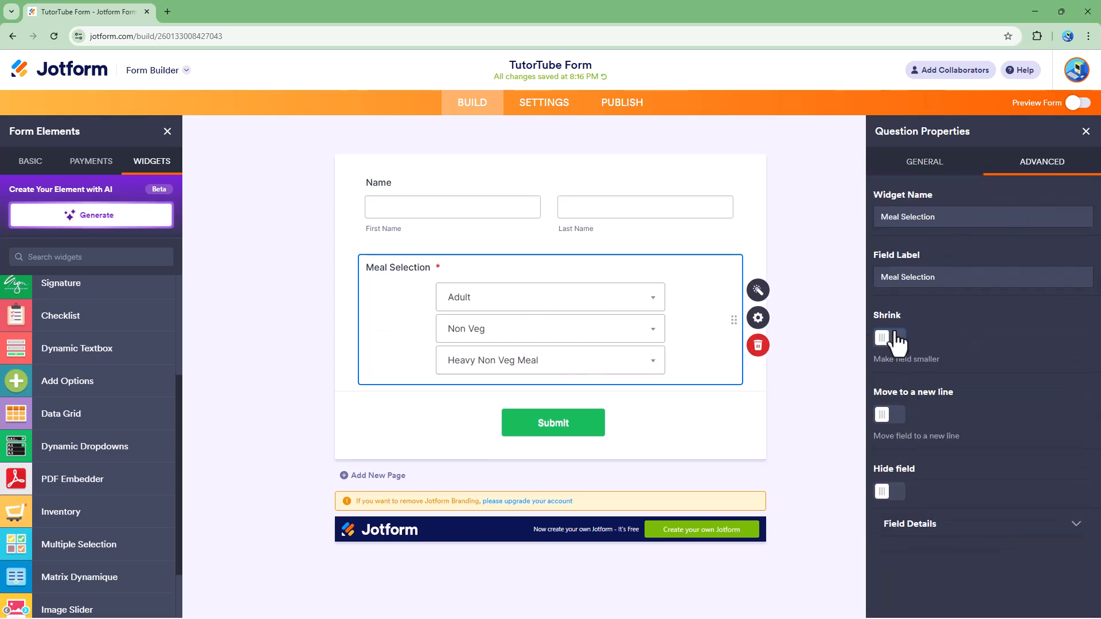
left_click(1085, 131)
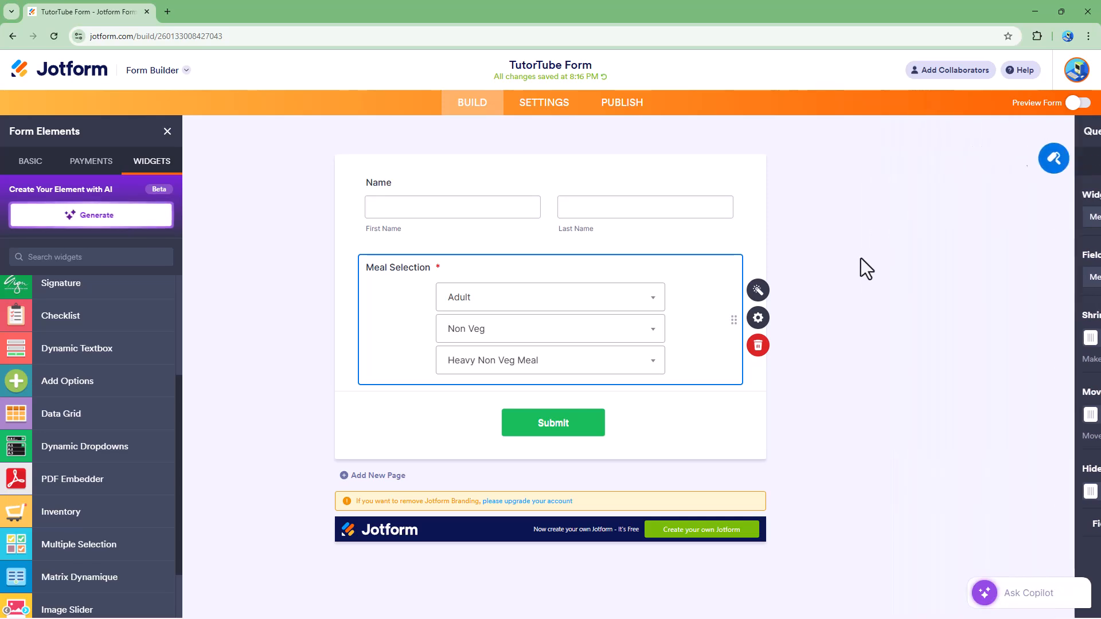
Preview the form and test the Meal Selection dropdowns, ending on Adult, Veg and Heavy Veg Meal
left_click(1068, 106)
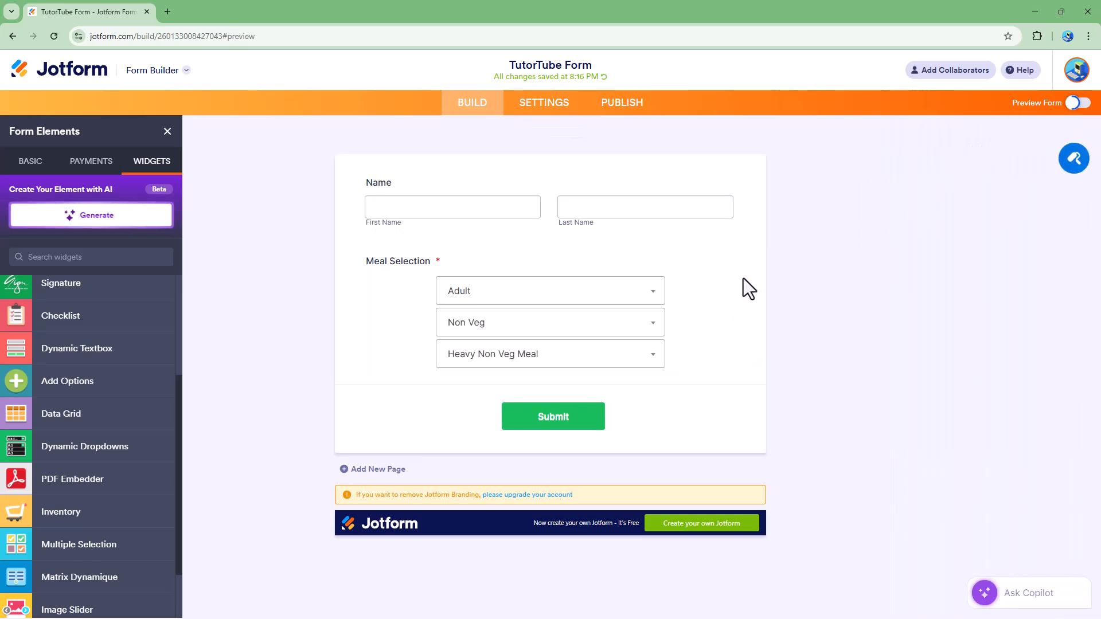
left_click(553, 281)
left_click(528, 353)
left_click(528, 281)
left_click(516, 328)
left_click(533, 316)
left_click(515, 383)
left_click(516, 348)
left_click(515, 414)
left_click(516, 337)
left_click(510, 388)
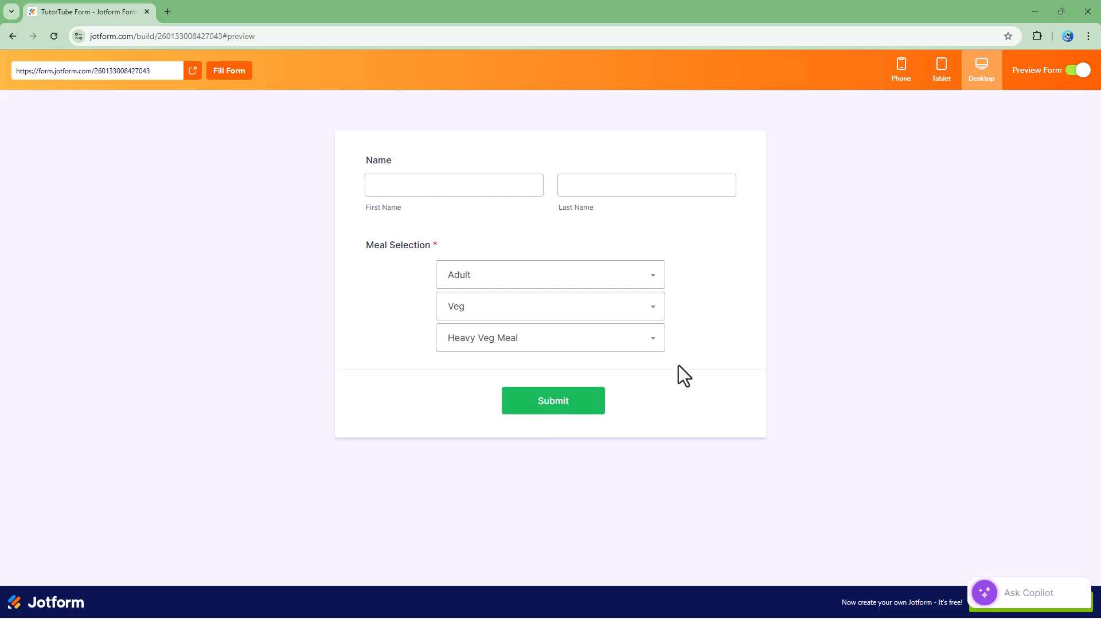